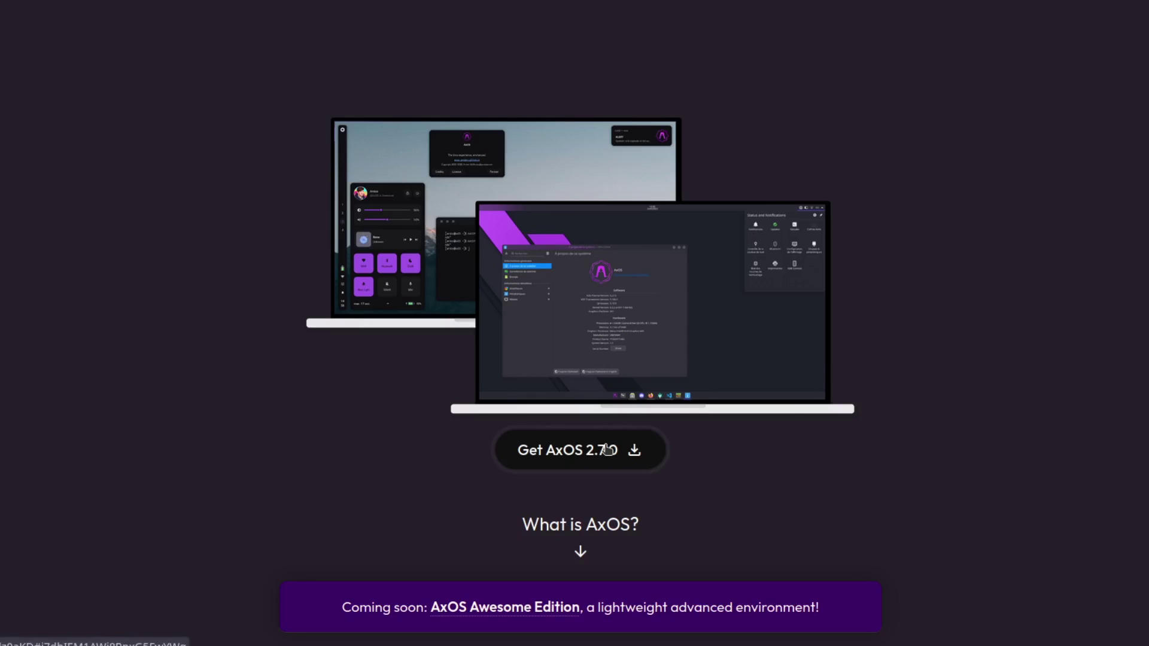
Close the Welcome to KDE Plasma window and dismiss the installation-failed error
{"action": "scroll", "coordinate": [586, 251], "scroll_direction": "down", "scroll_amount": 10}
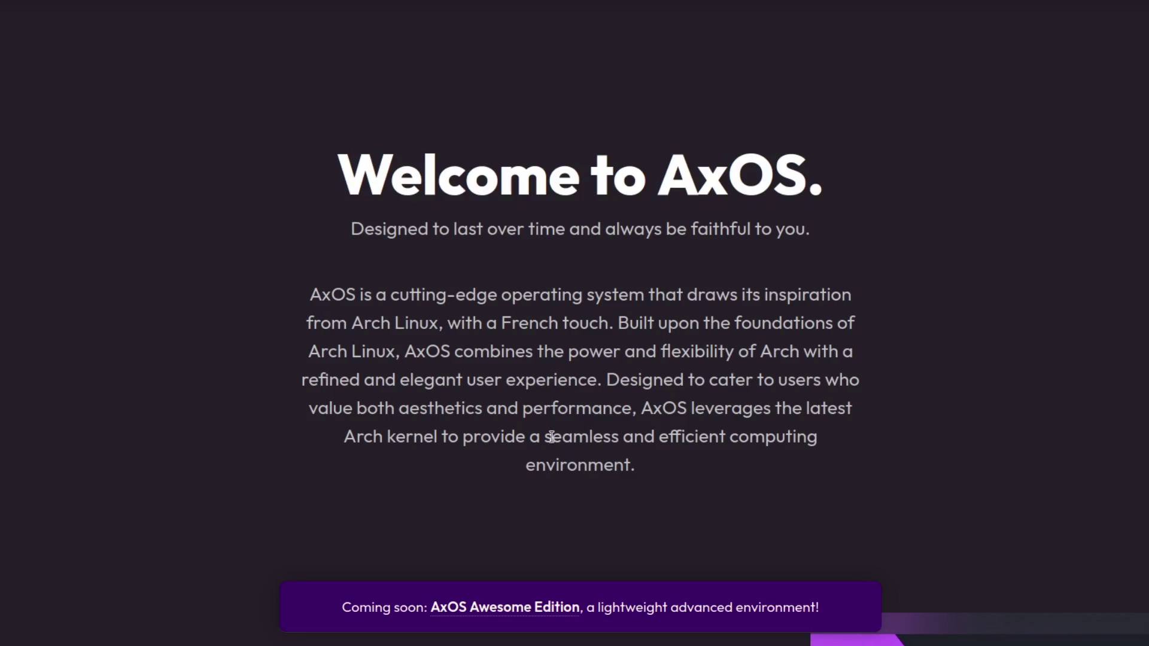
{"action": "scroll", "coordinate": [720, 415], "scroll_direction": "down", "scroll_amount": 5}
{"action": "scroll", "coordinate": [726, 417], "scroll_direction": "up", "scroll_amount": 9}
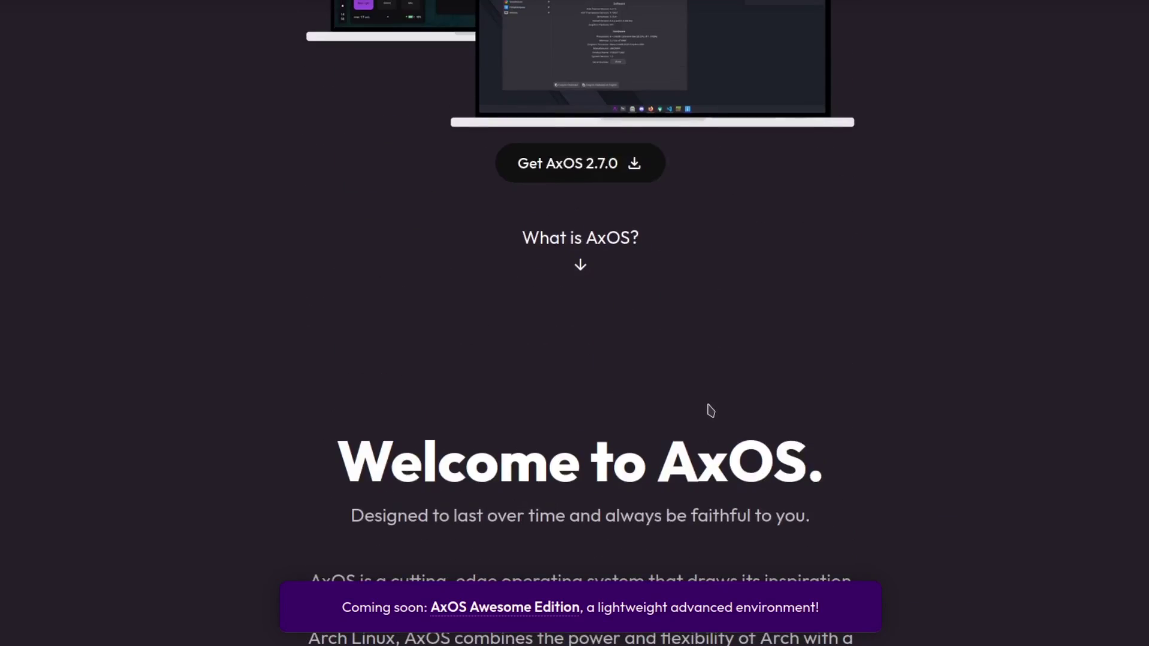
{"action": "scroll", "coordinate": [709, 406], "scroll_direction": "up", "scroll_amount": 5}
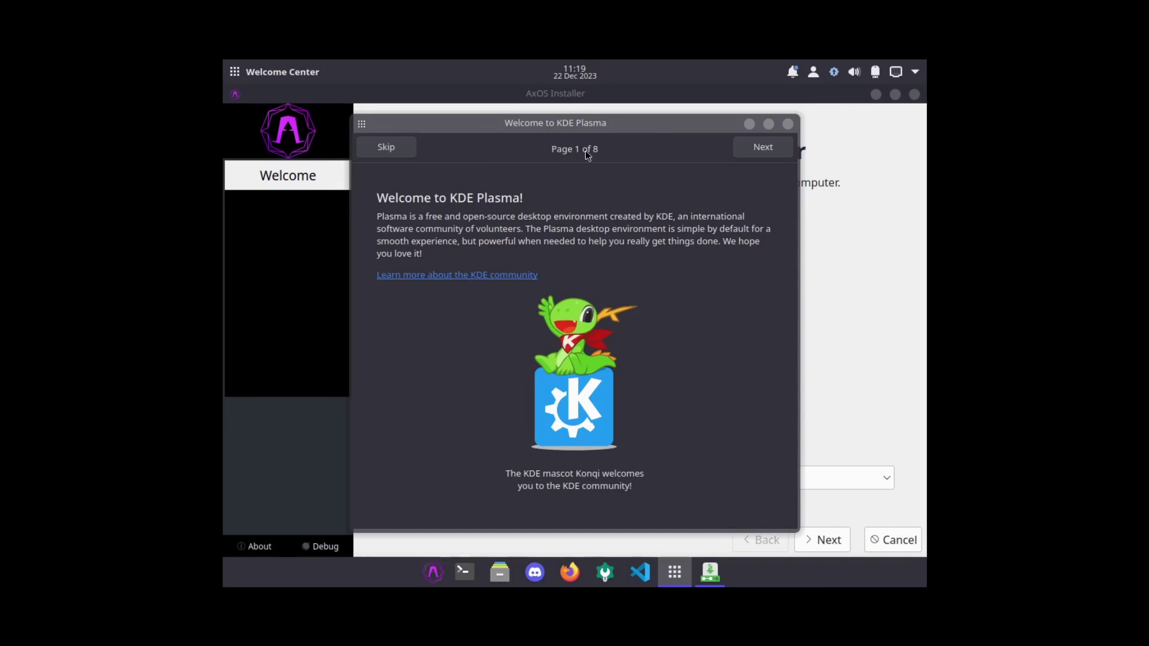
{"action": "left_click", "coordinate": [788, 125]}
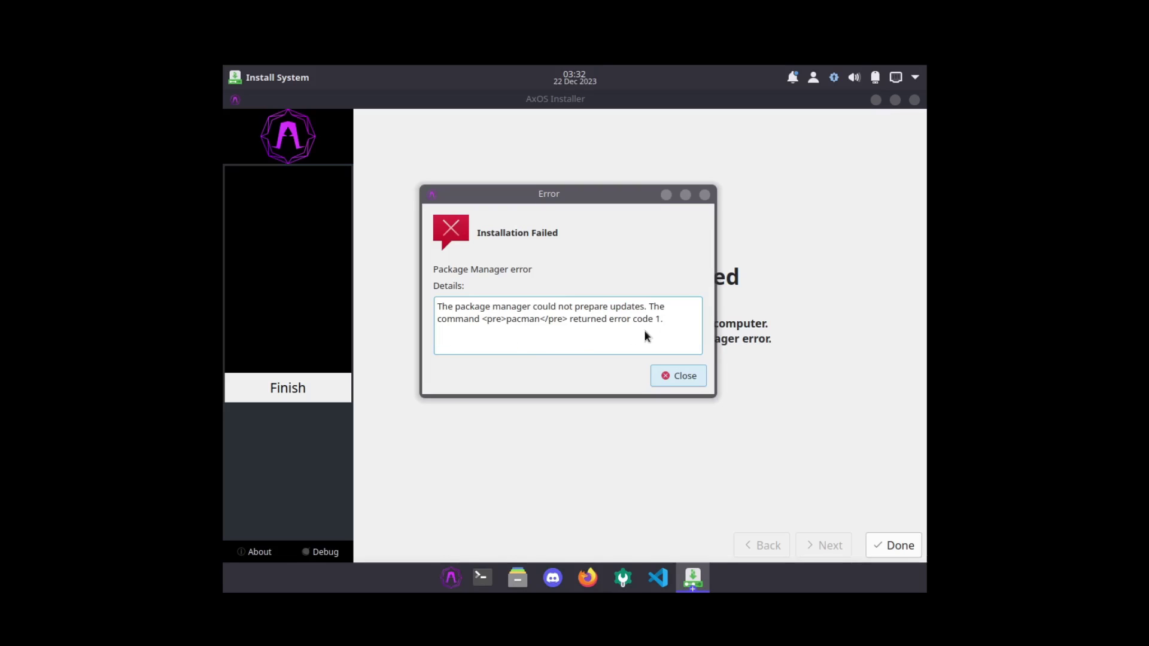
{"action": "left_click", "coordinate": [682, 378]}
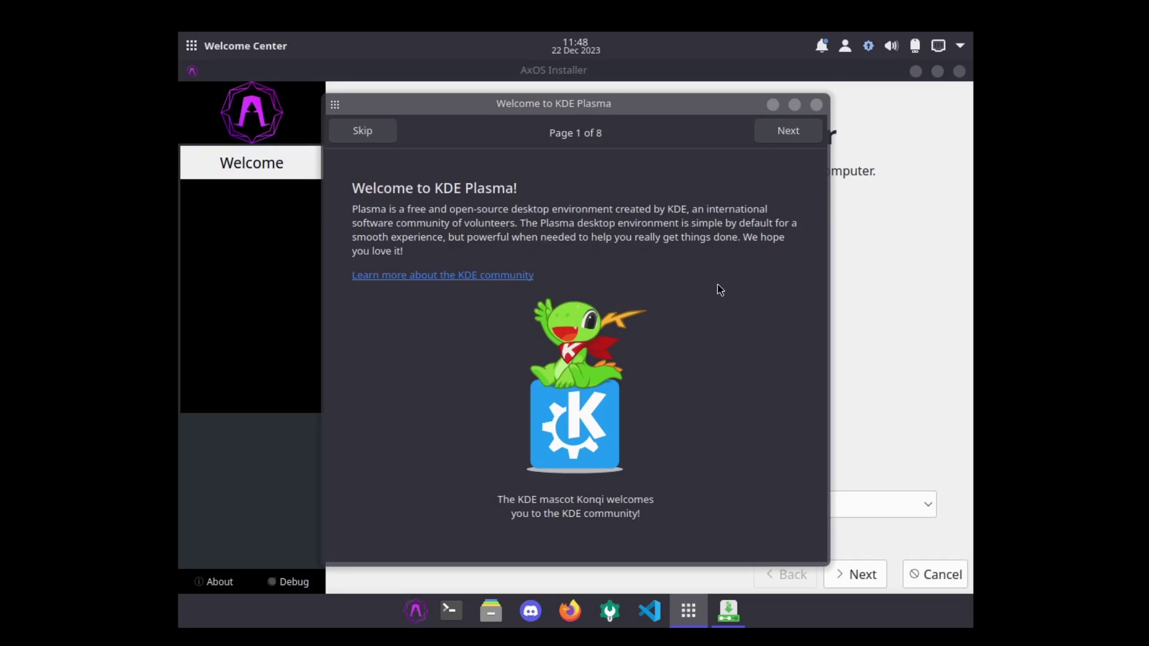
Set the screen resolution to 1920x1080 (16:9) in Display and Monitor and keep it
{"action": "left_click", "coordinate": [608, 613]}
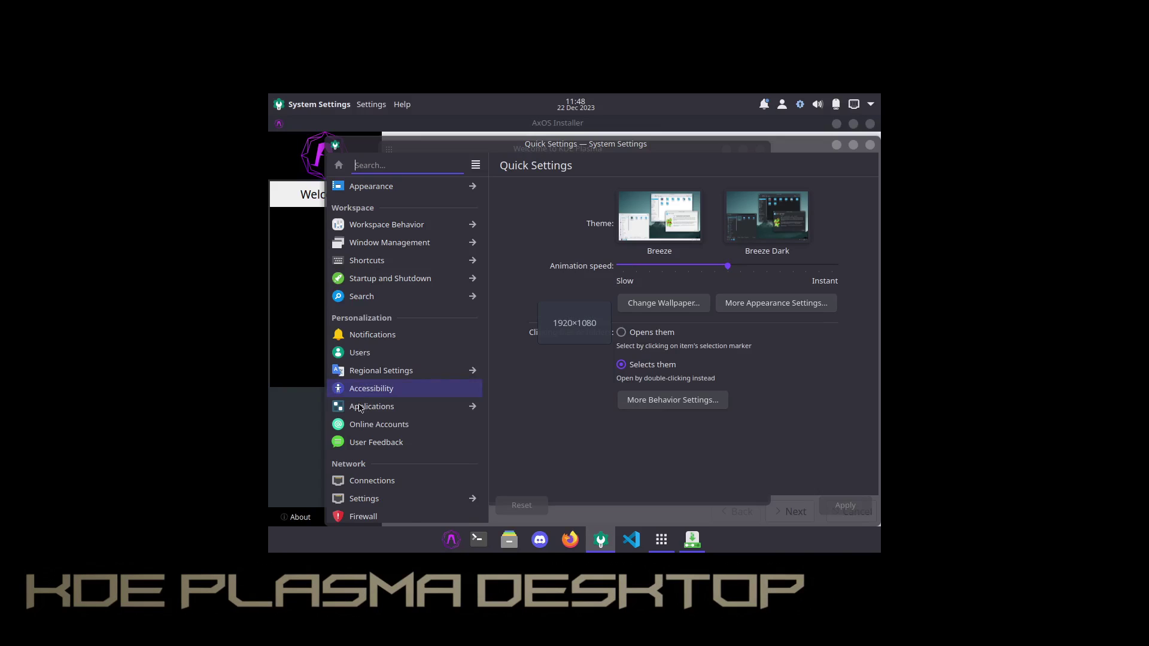
{"action": "scroll", "coordinate": [420, 397], "scroll_direction": "down", "scroll_amount": 1}
{"action": "scroll", "coordinate": [421, 397], "scroll_direction": "down", "scroll_amount": 2}
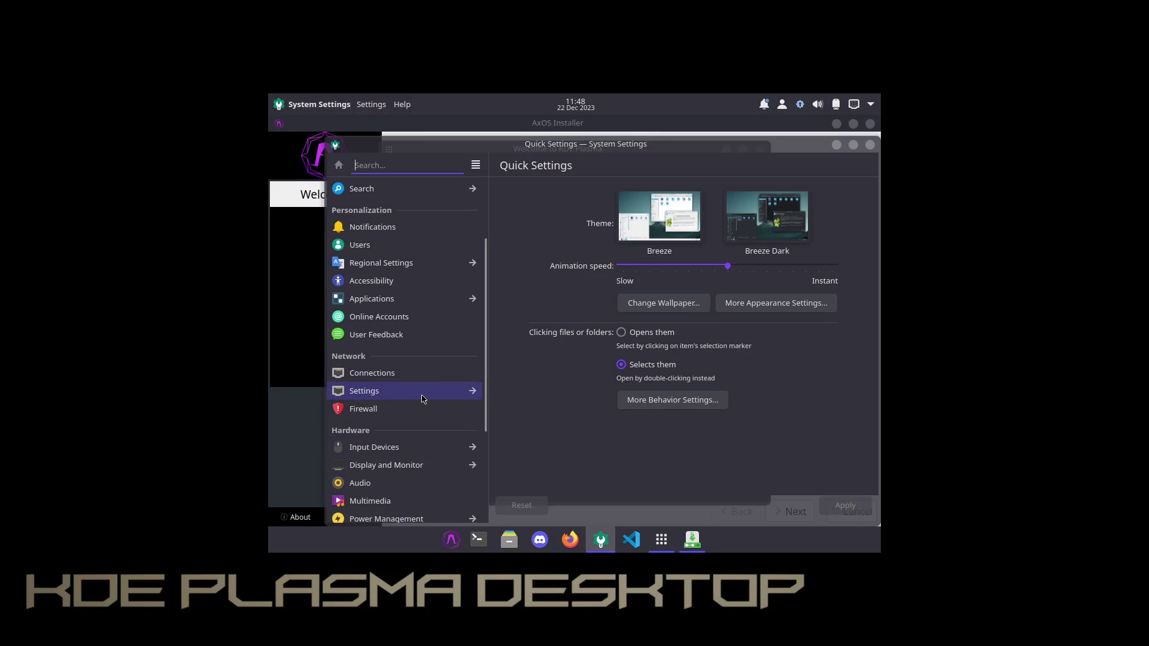
{"action": "left_click", "coordinate": [407, 464]}
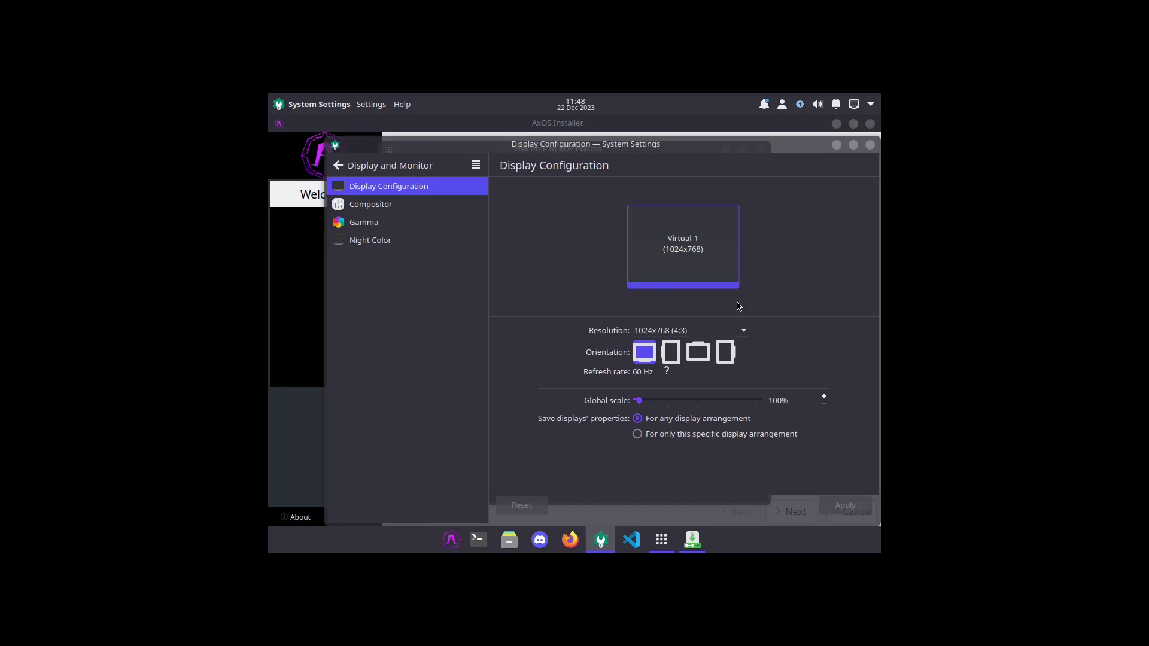
{"action": "left_click", "coordinate": [681, 330]}
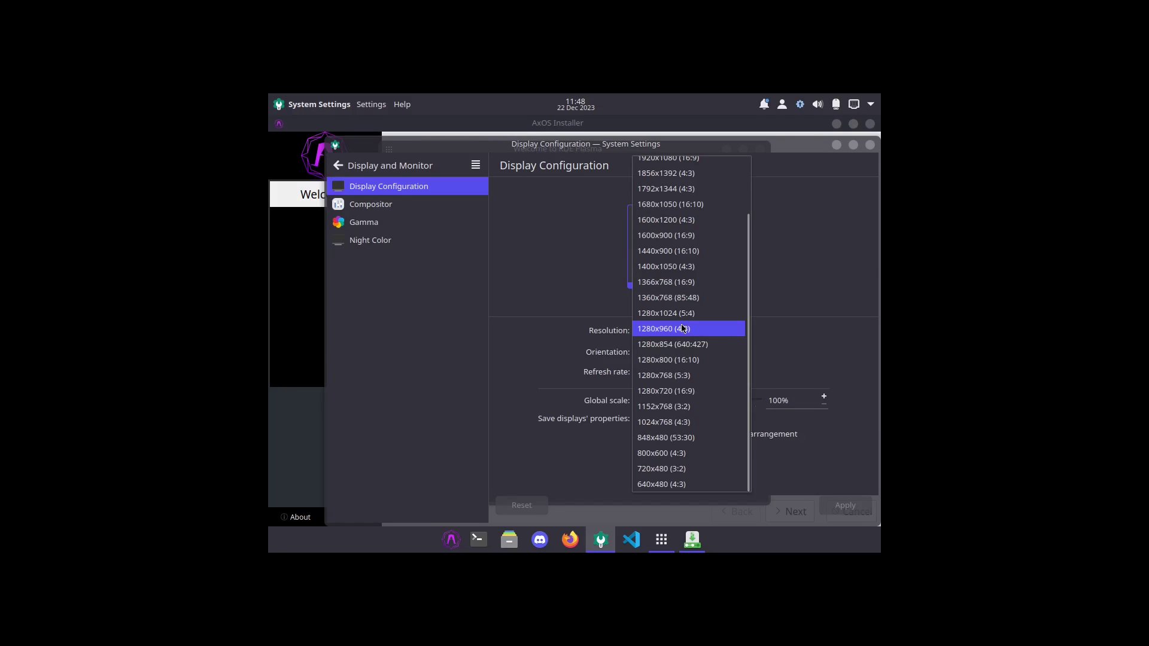
{"action": "left_click", "coordinate": [677, 165]}
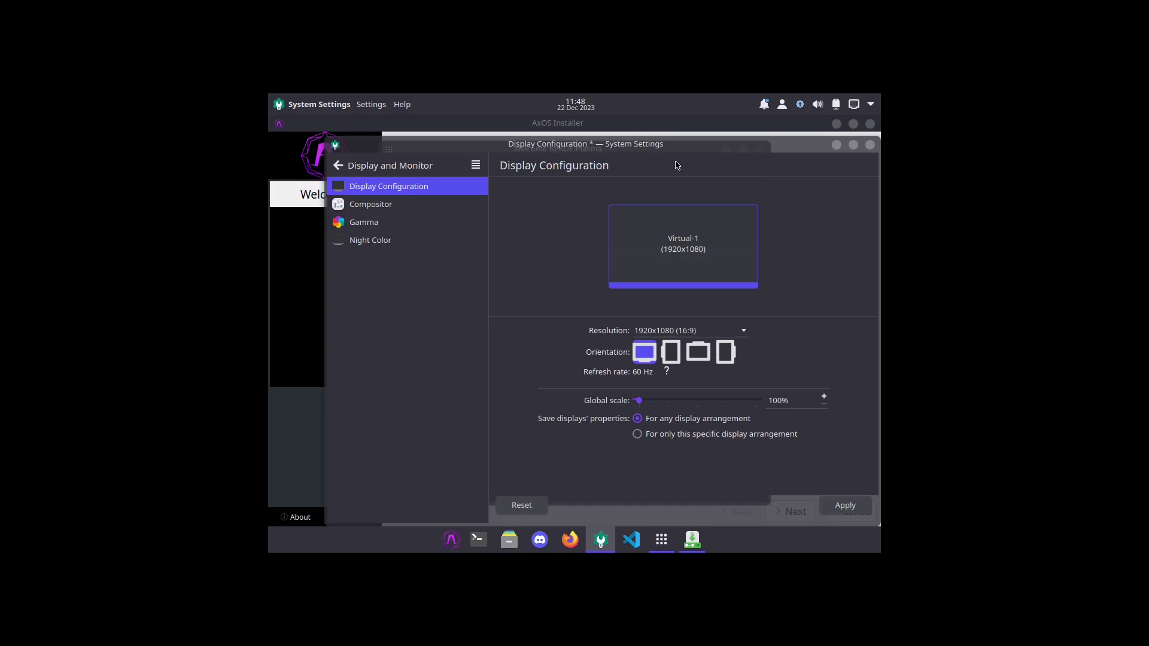
{"action": "left_click", "coordinate": [859, 513]}
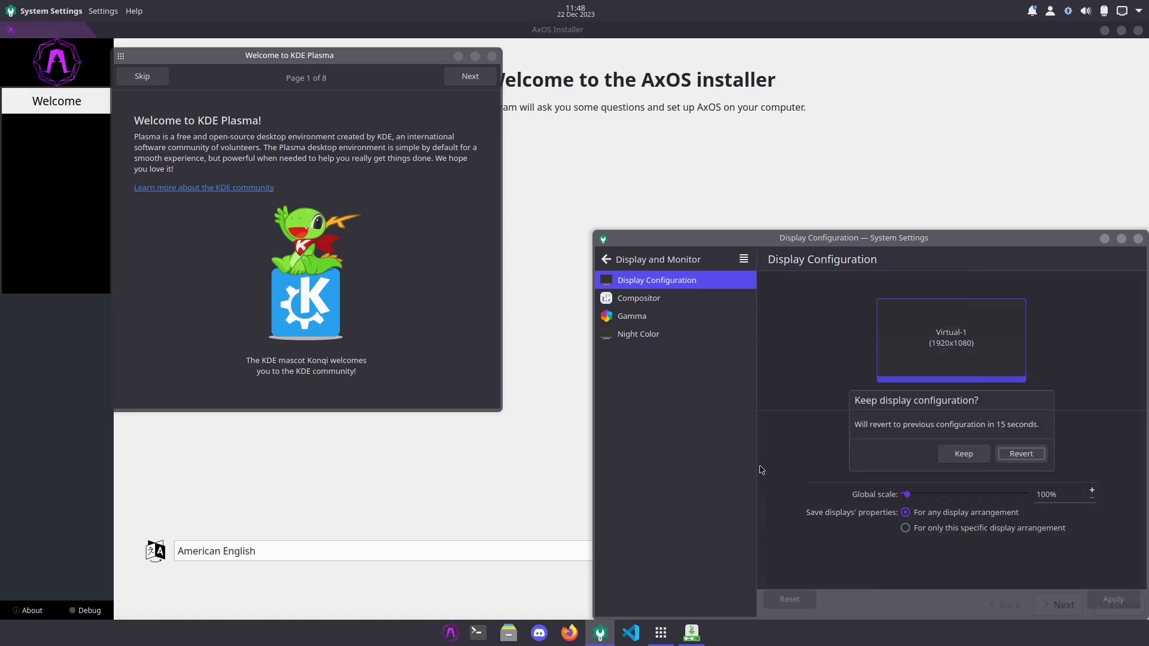
{"action": "left_click", "coordinate": [963, 453]}
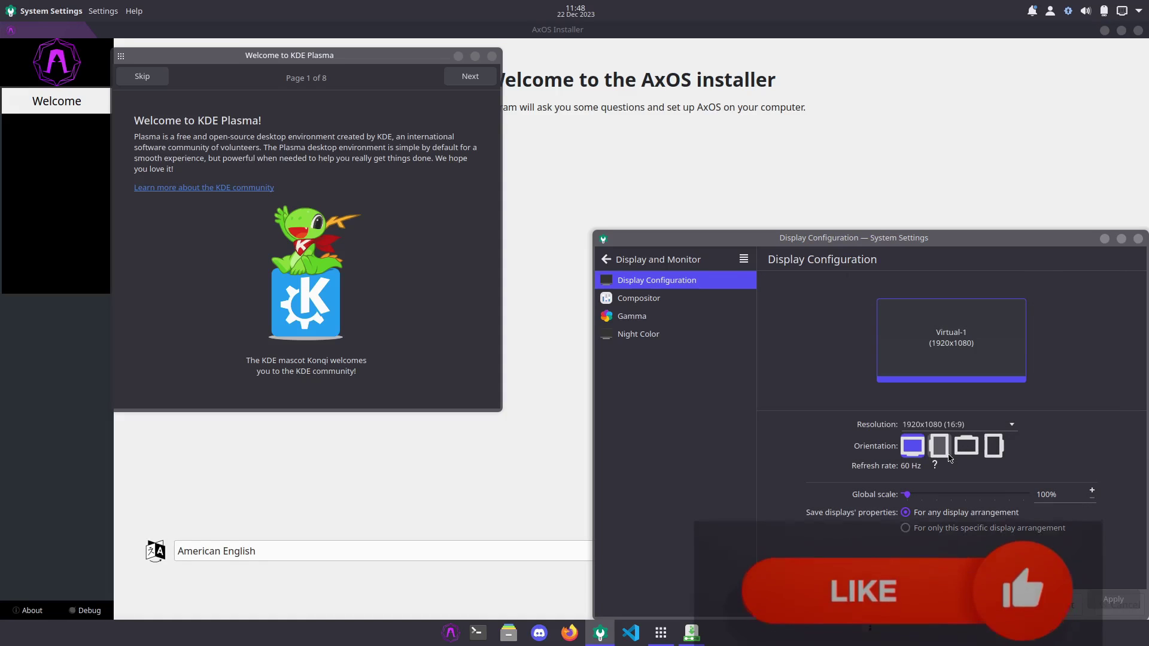
Close System Settings and cancel the AxOS installer, confirming the quit
{"action": "left_click", "coordinate": [1138, 239]}
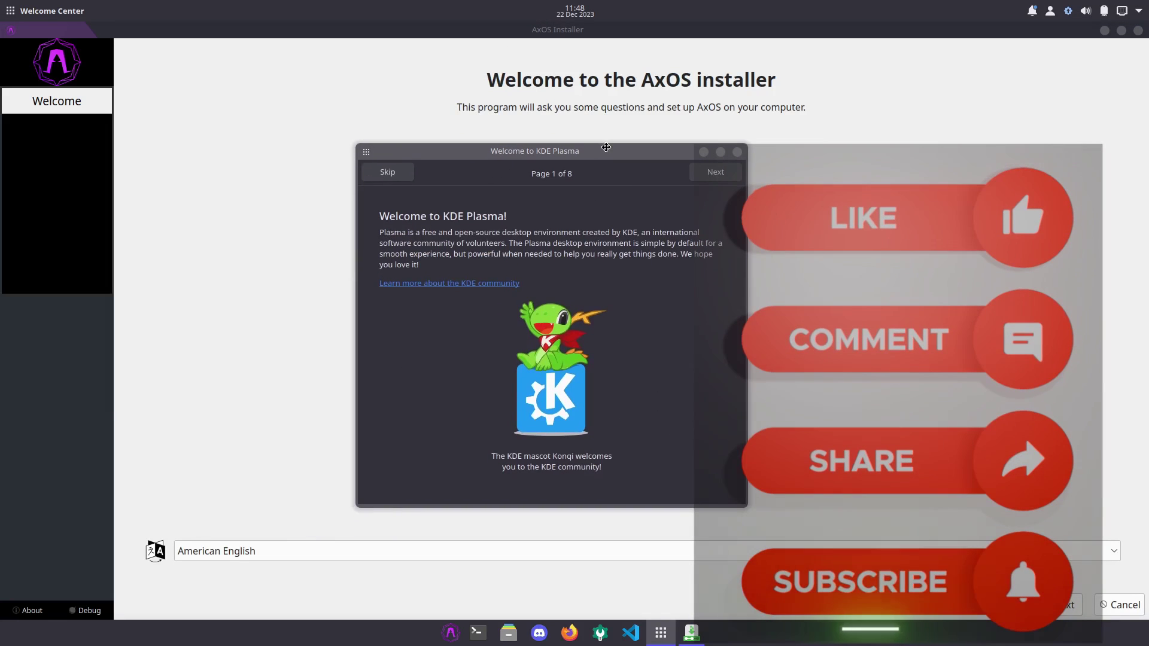
{"action": "left_click", "coordinate": [1138, 30]}
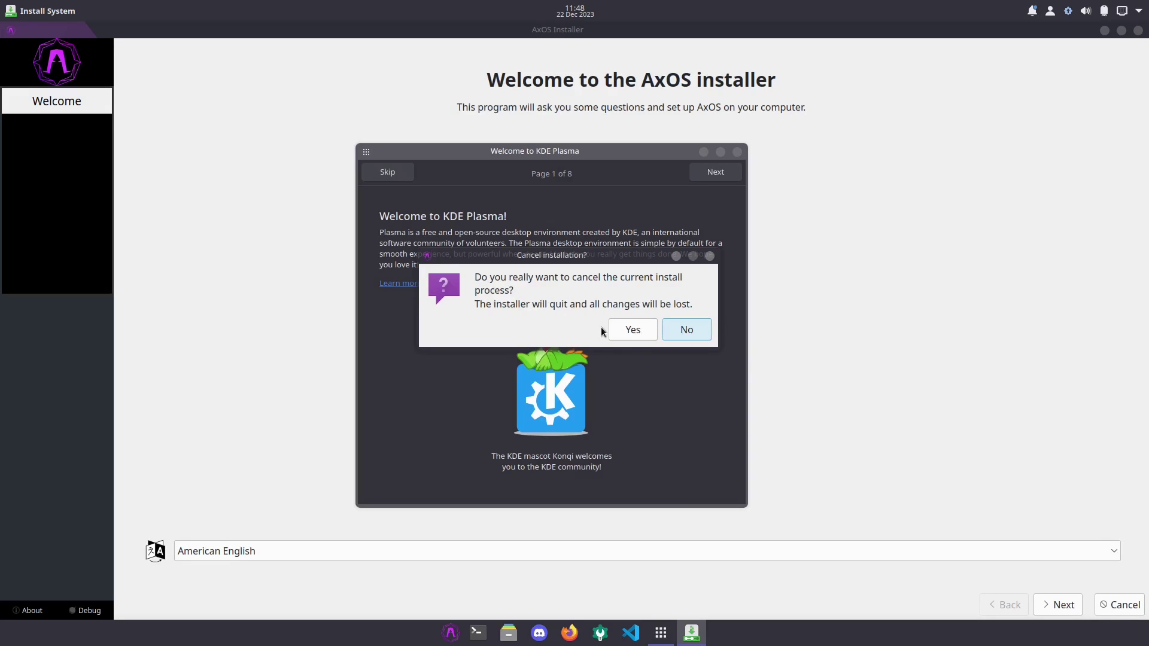
{"action": "left_click", "coordinate": [633, 338]}
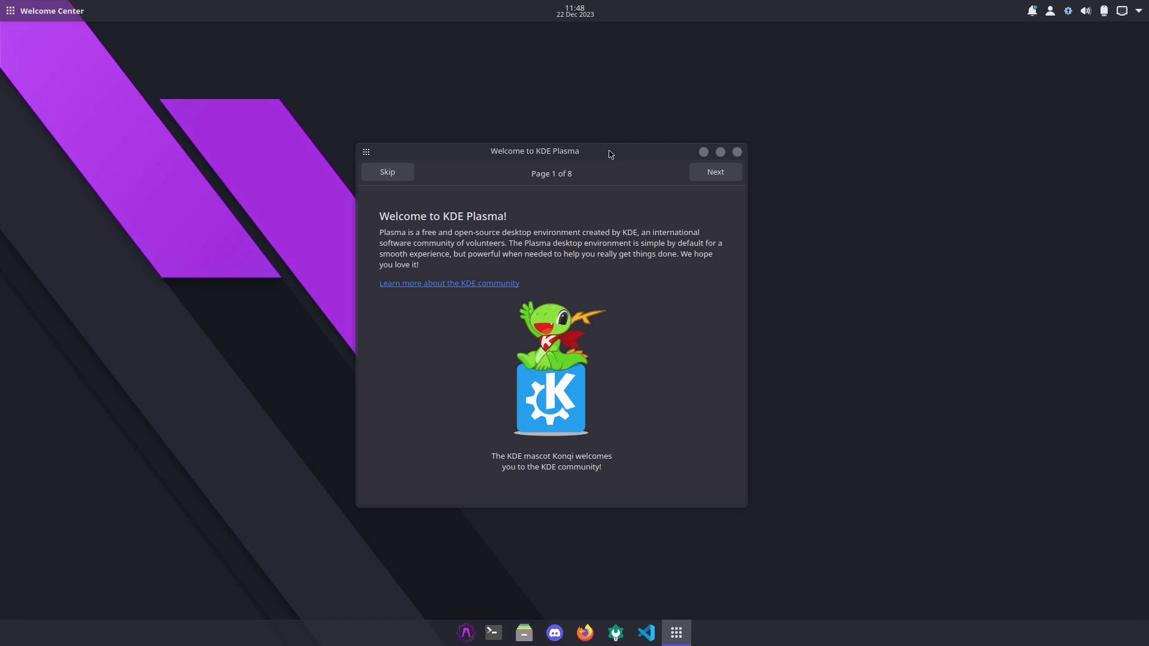
Page through the welcome tour from Simple by Default to Support Your Freedom, then finish
{"action": "left_click_drag", "start_coordinate": [613, 156], "coordinate": [621, 158]}
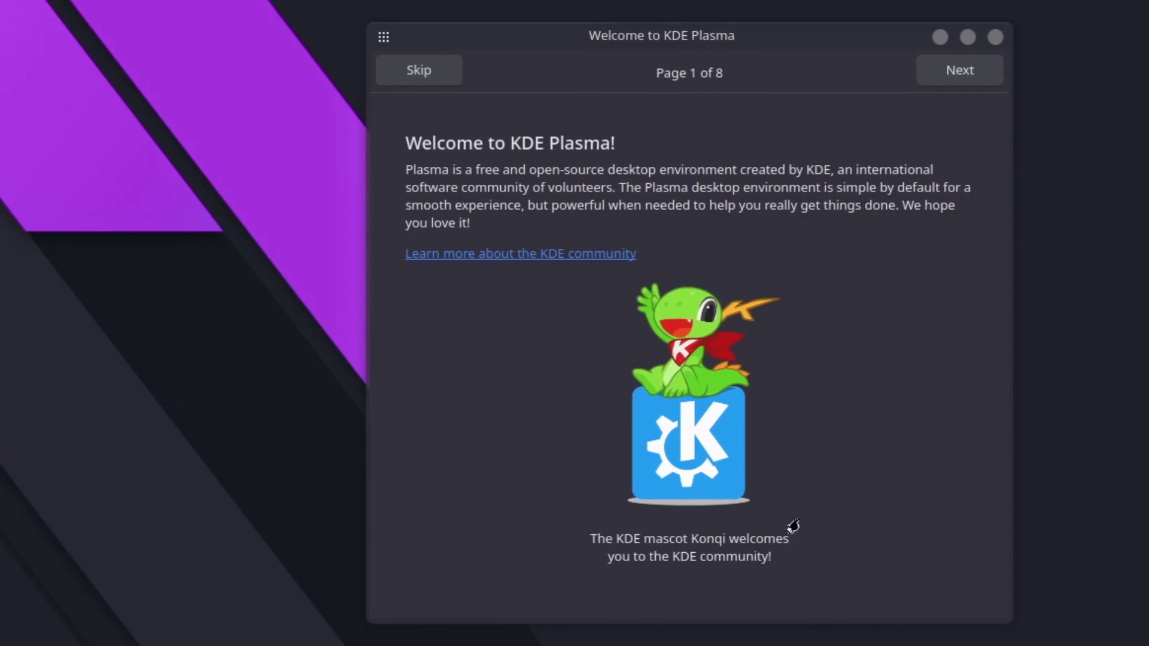
{"action": "left_click", "coordinate": [955, 70]}
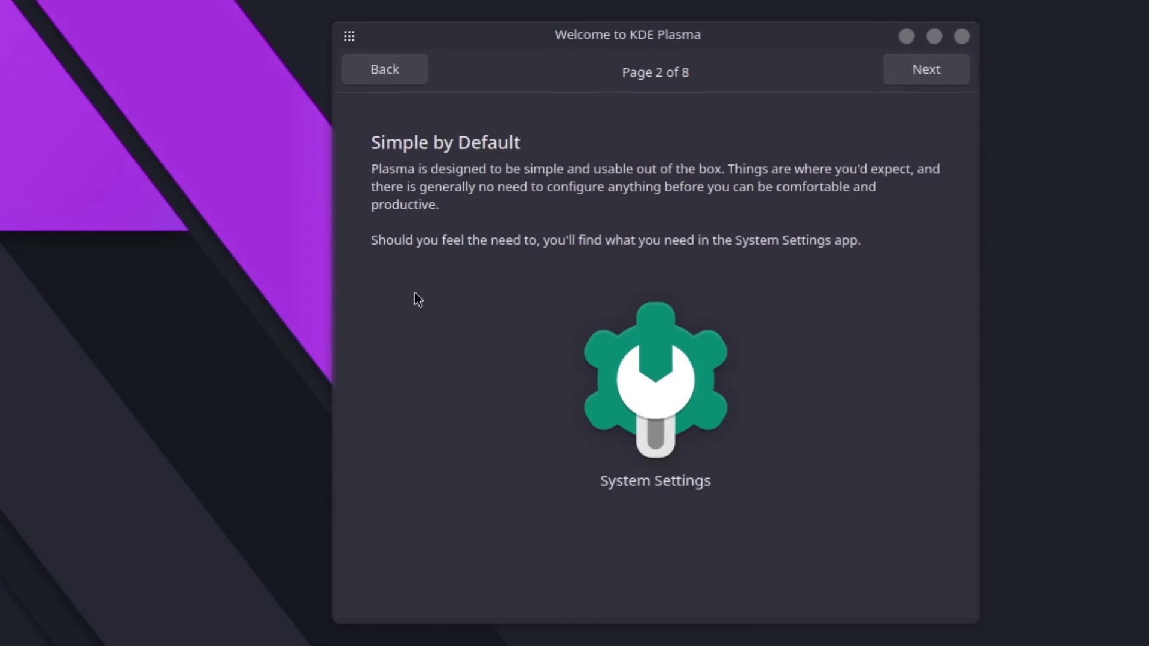
{"action": "left_click", "coordinate": [922, 69]}
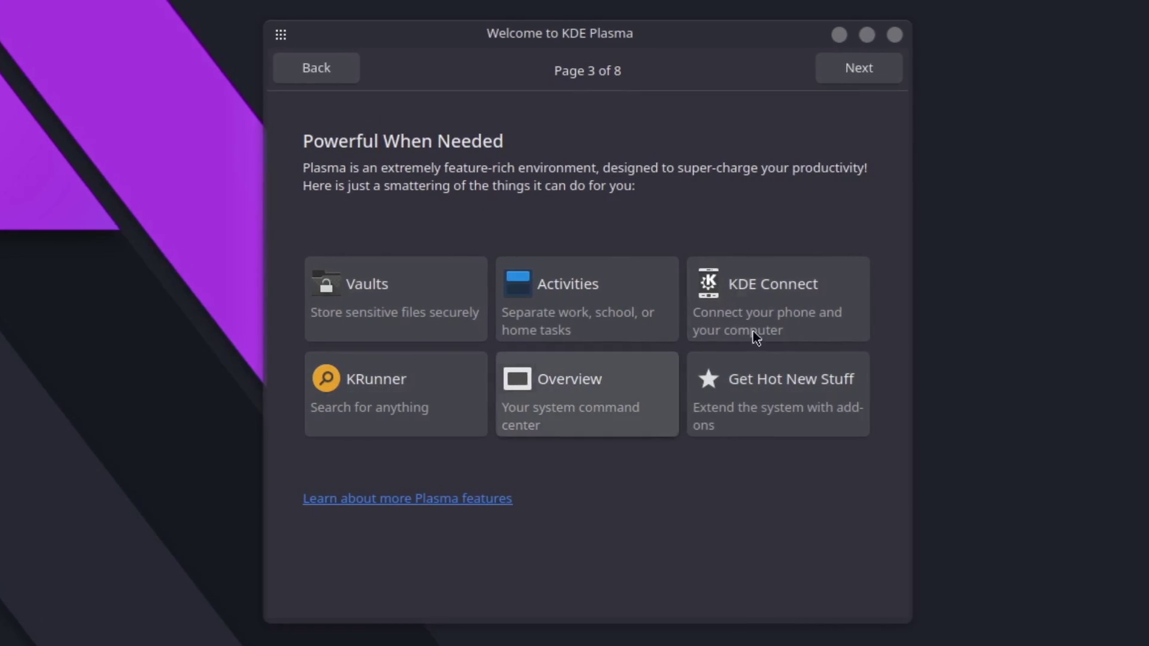
{"action": "left_click", "coordinate": [853, 68]}
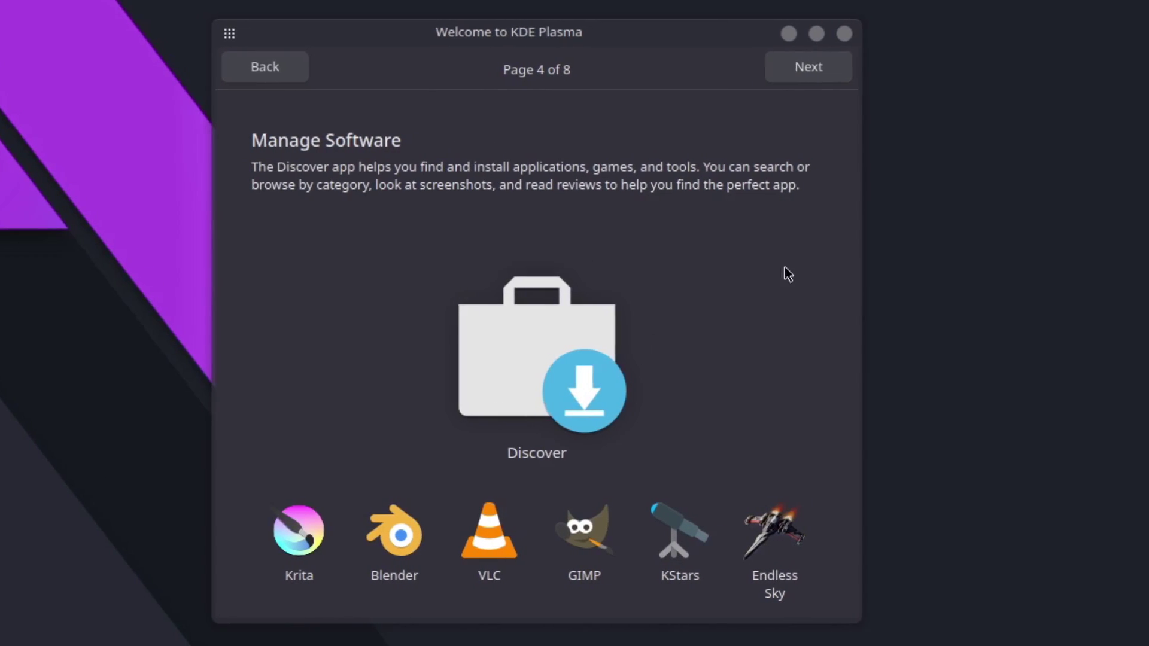
{"action": "left_click", "coordinate": [795, 64]}
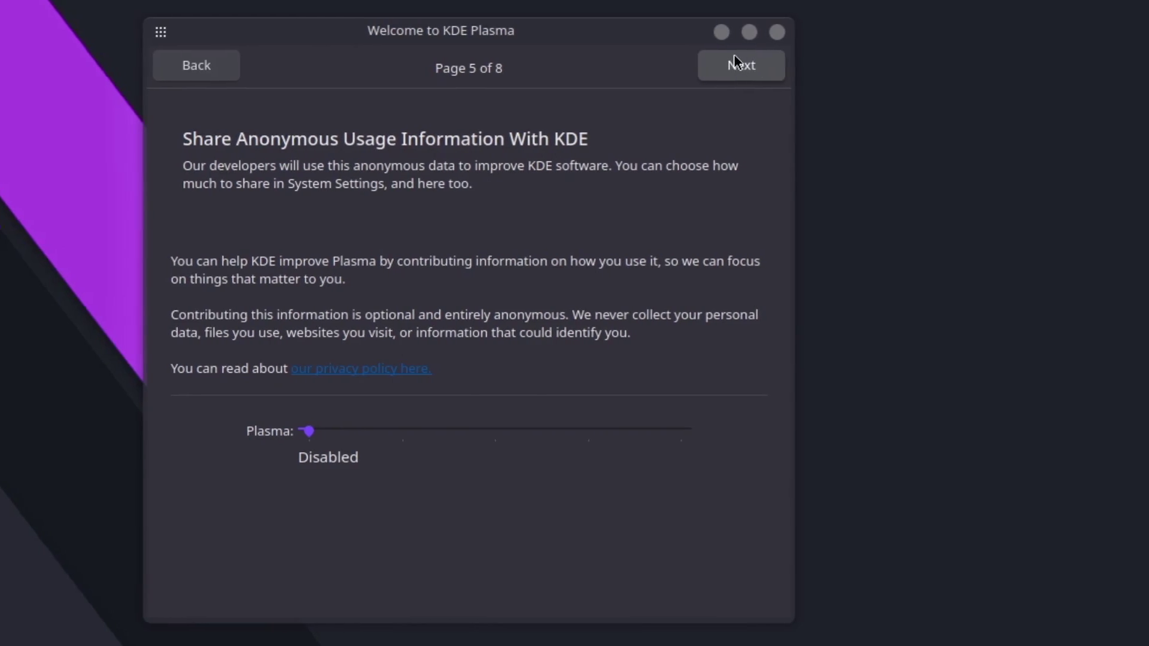
{"action": "left_click", "coordinate": [749, 67]}
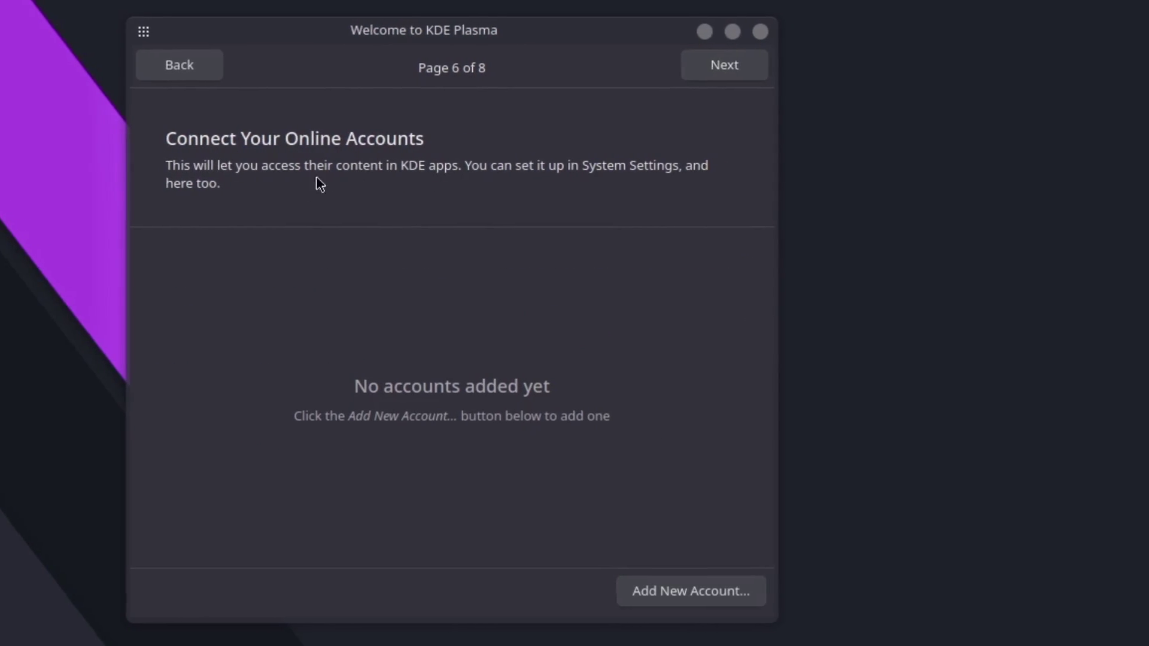
{"action": "left_click", "coordinate": [697, 67]}
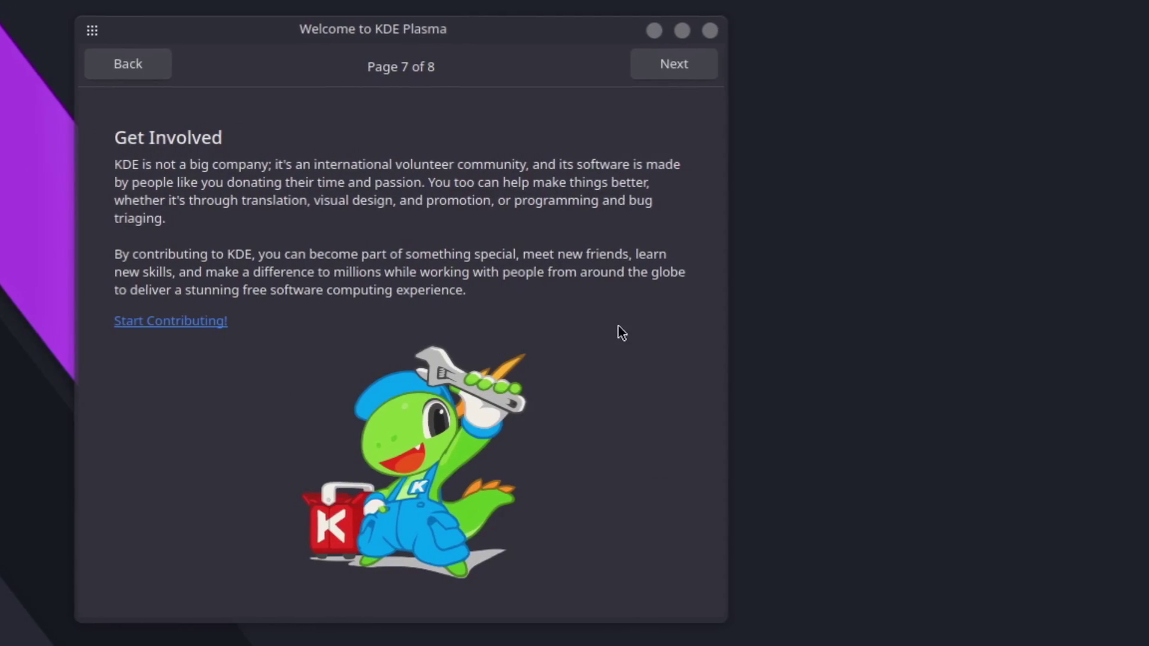
{"action": "left_click", "coordinate": [666, 66]}
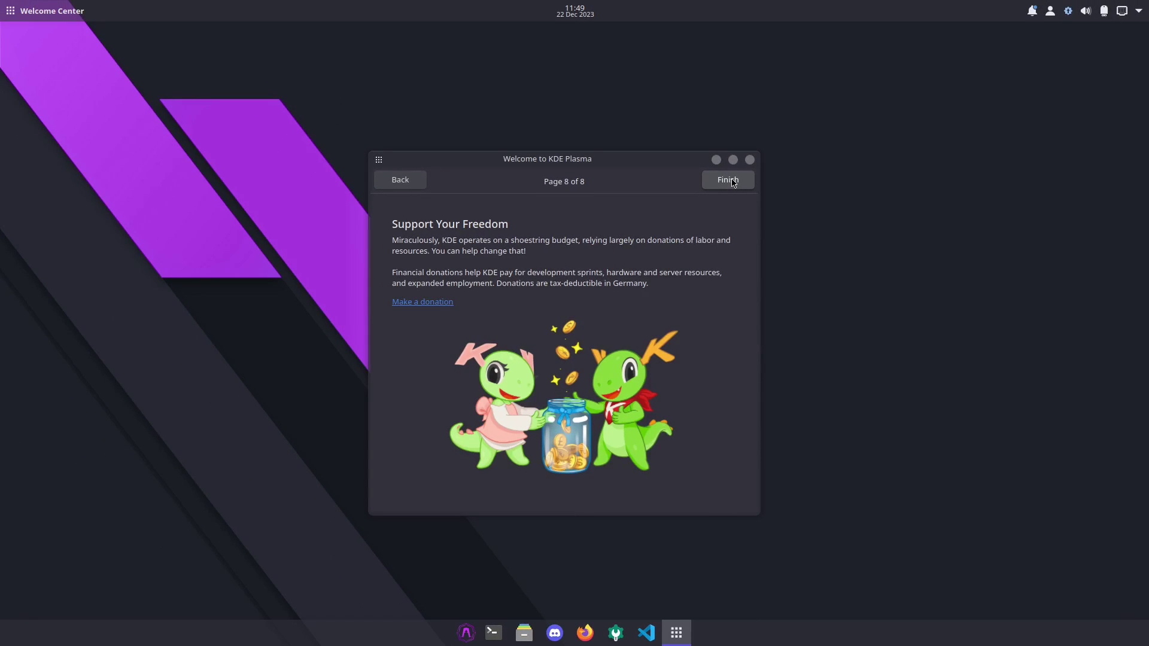
{"action": "left_click", "coordinate": [733, 181]}
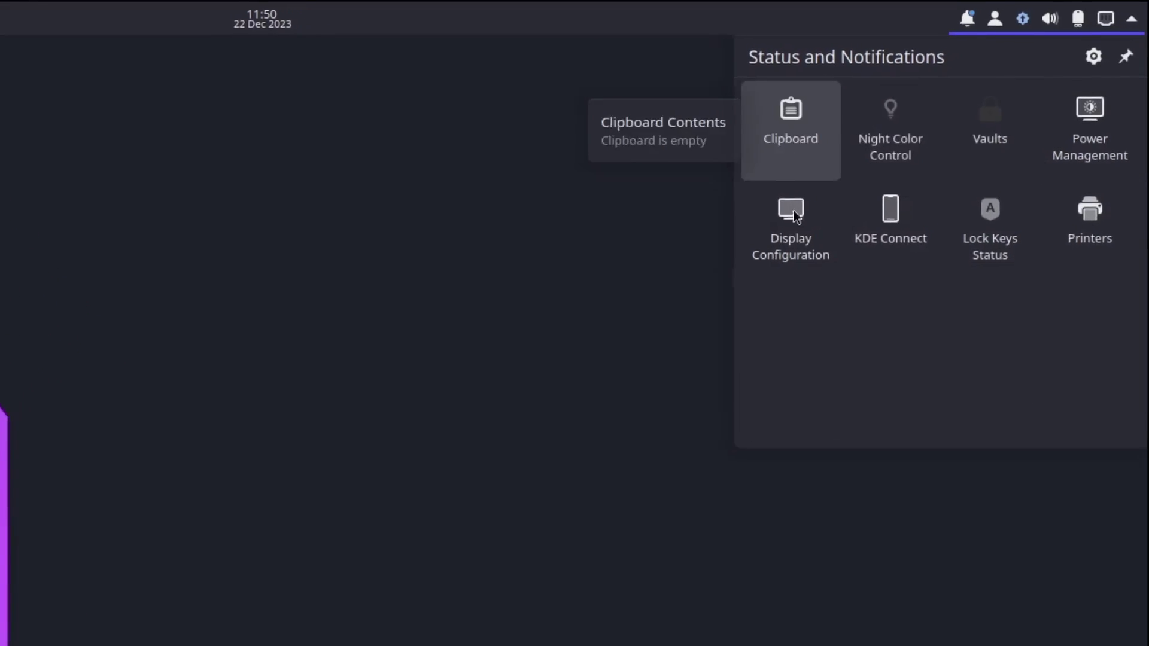
{"action": "left_click", "coordinate": [1106, 20]}
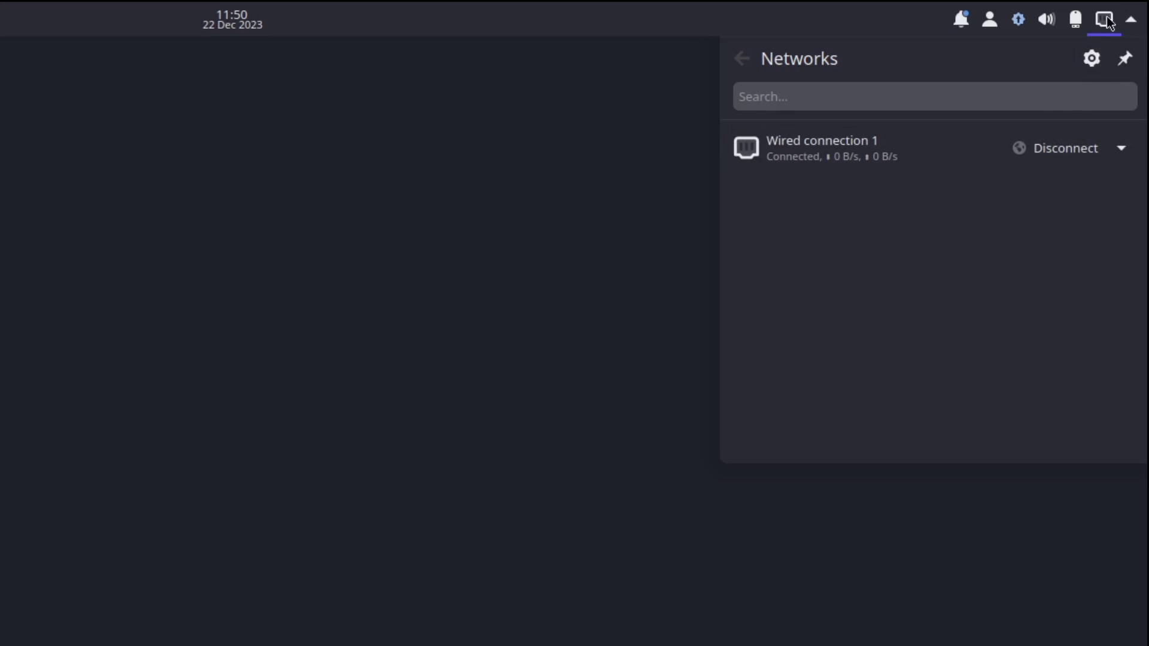
{"action": "left_click", "coordinate": [1075, 20]}
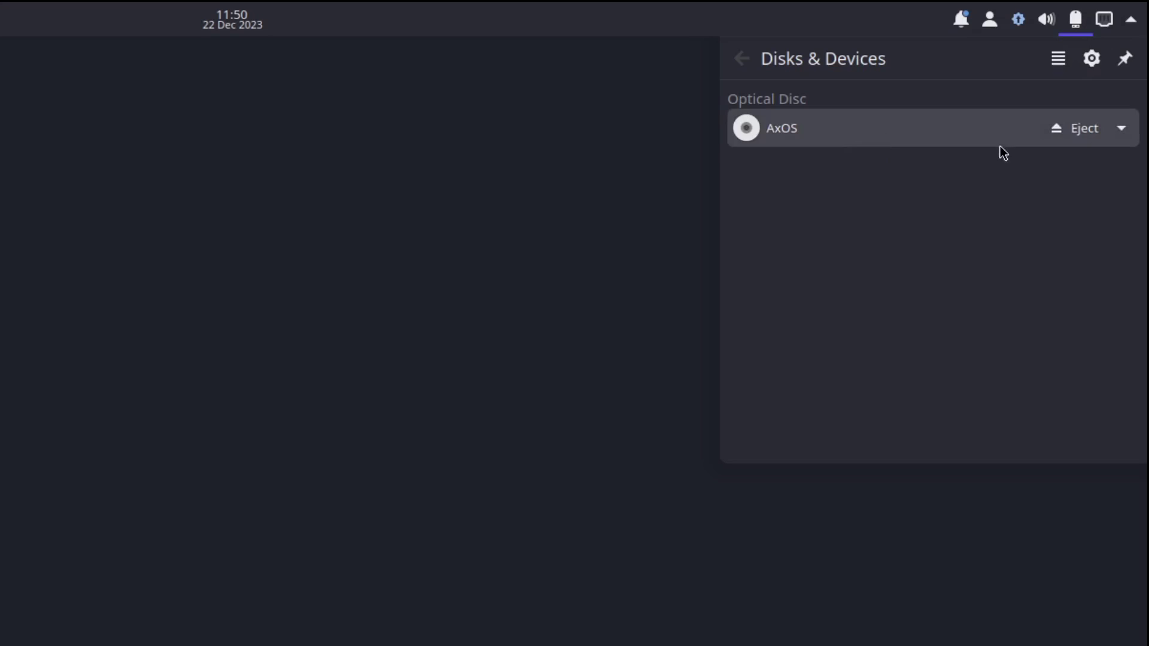
{"action": "left_click", "coordinate": [1041, 17]}
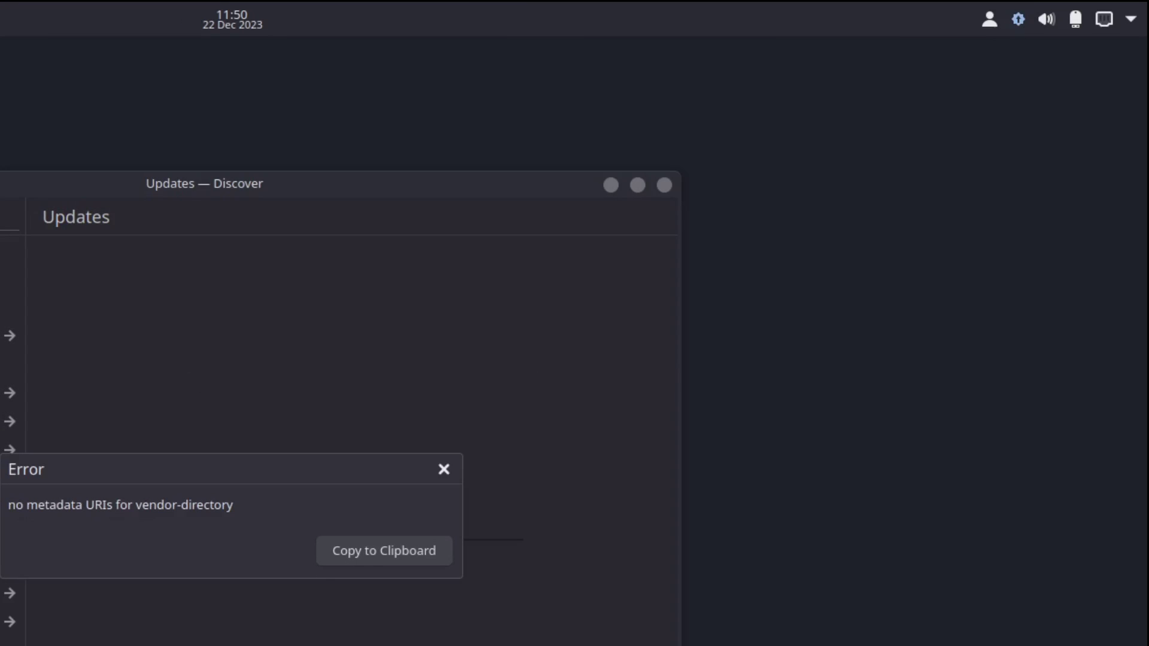
{"action": "left_click", "coordinate": [445, 467]}
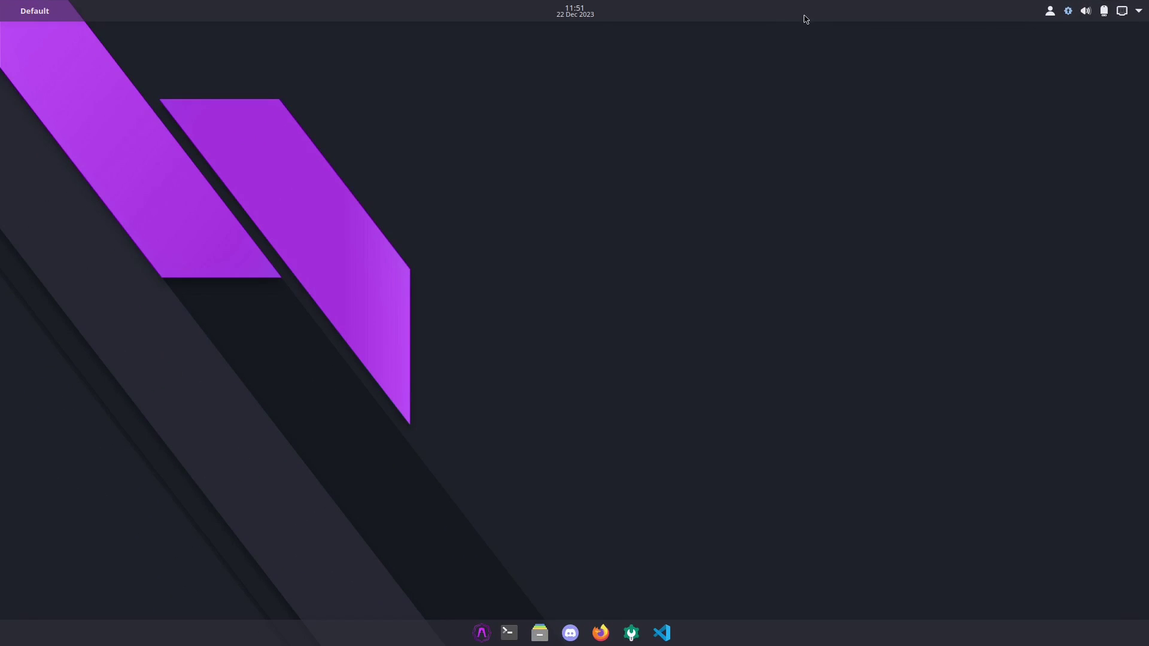
Show the December calendar from the top-bar clock, then close it
{"action": "mouse_move", "coordinate": [577, 8]}
{"action": "left_click", "coordinate": [578, 13]}
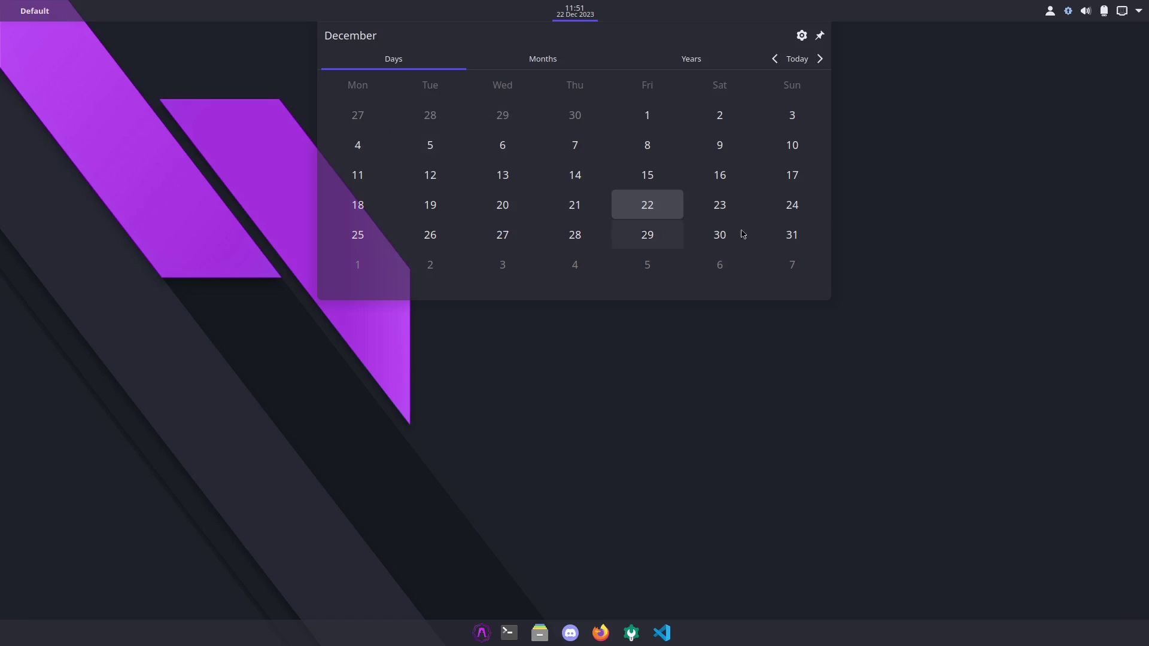
{"action": "left_click", "coordinate": [931, 239]}
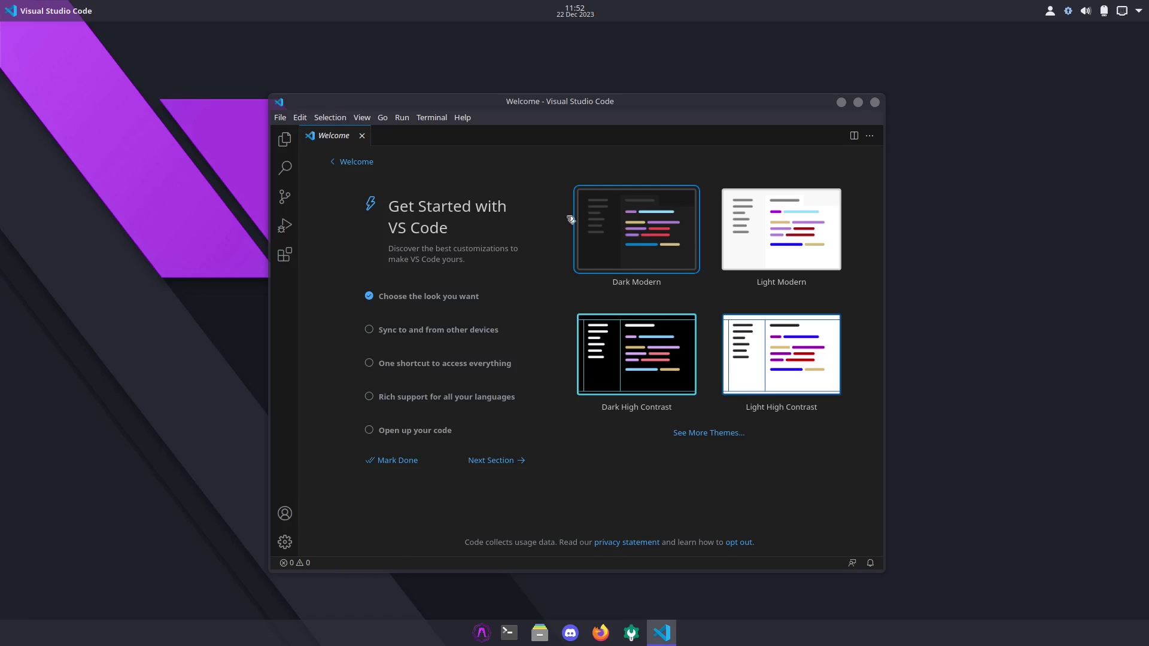
Confirm VS Code version 1.78.2 under Help > About, then close the editor
{"action": "left_click", "coordinate": [279, 117]}
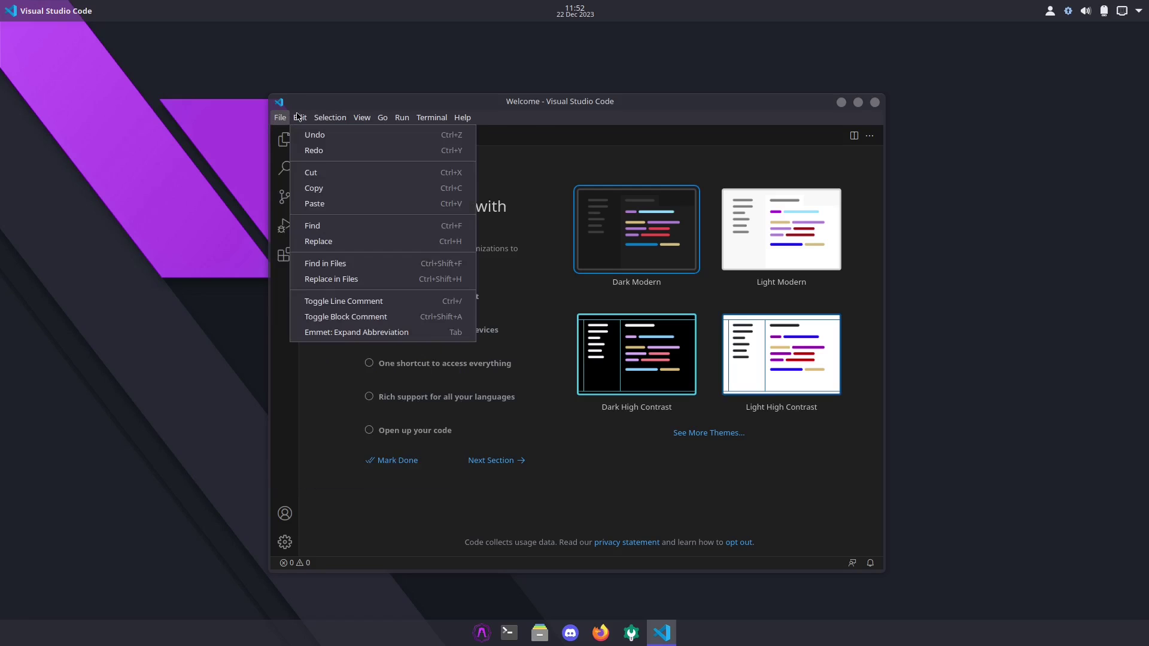
{"action": "mouse_move", "coordinate": [369, 120]}
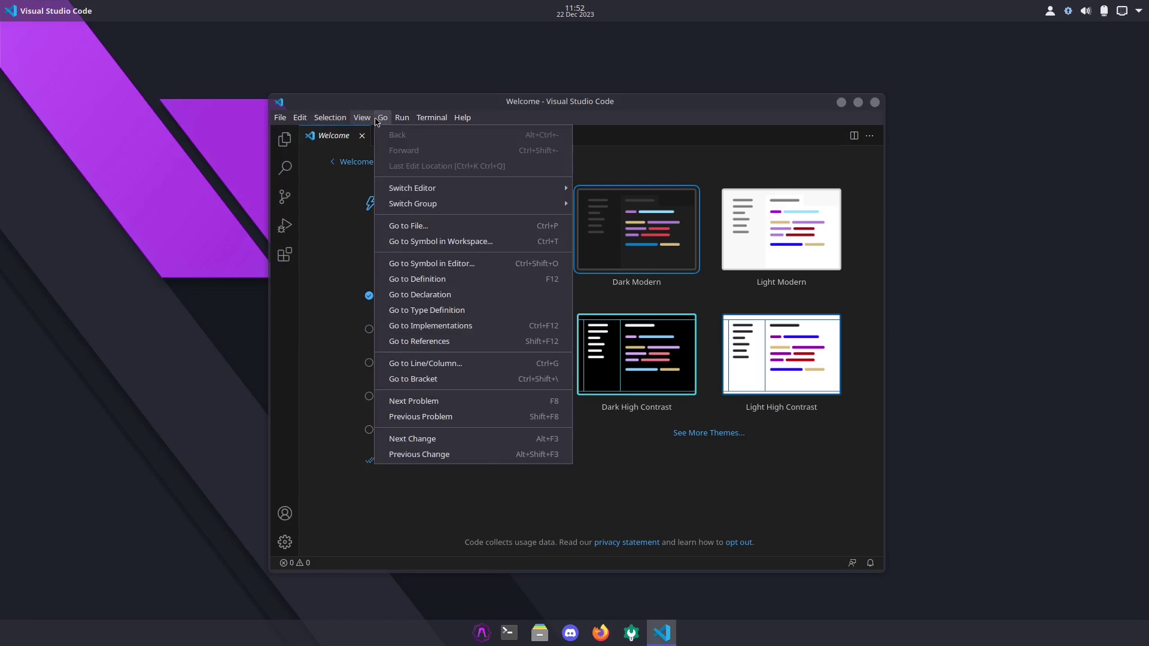
{"action": "mouse_move", "coordinate": [432, 120]}
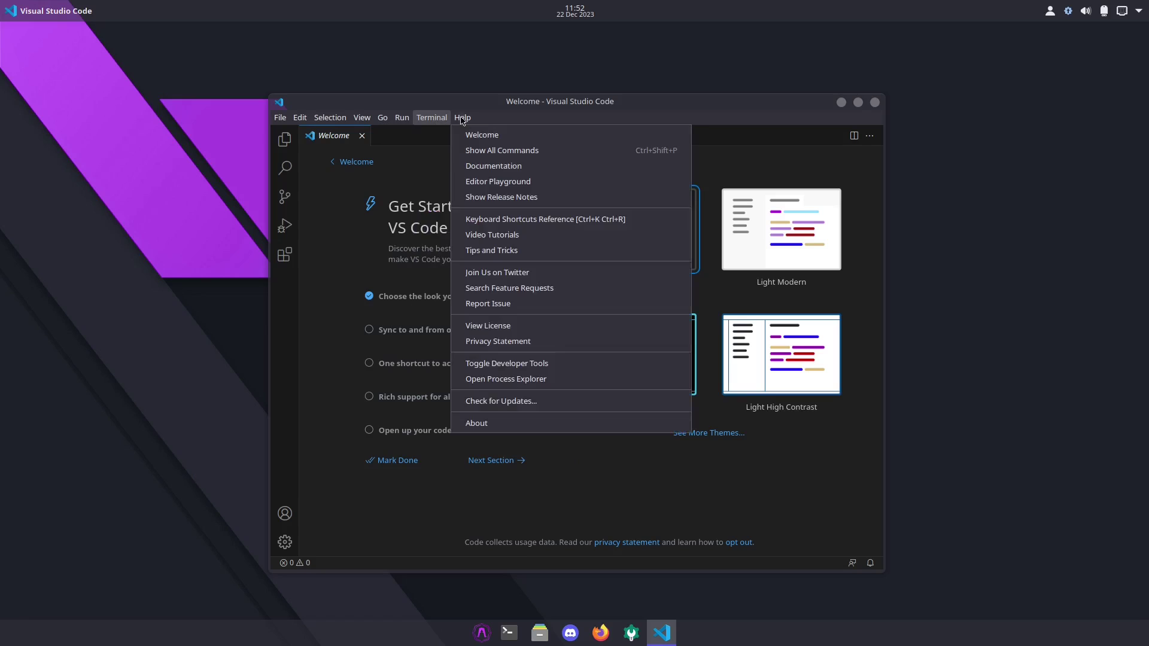
{"action": "left_click", "coordinate": [532, 423]}
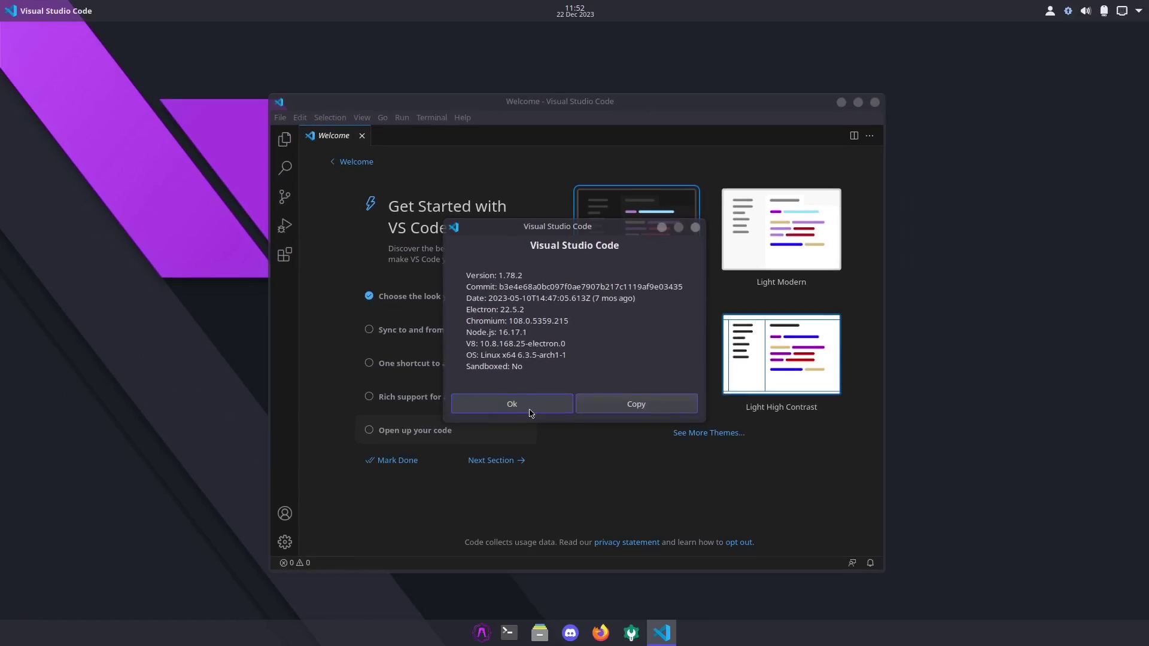
{"action": "left_click", "coordinate": [488, 499]}
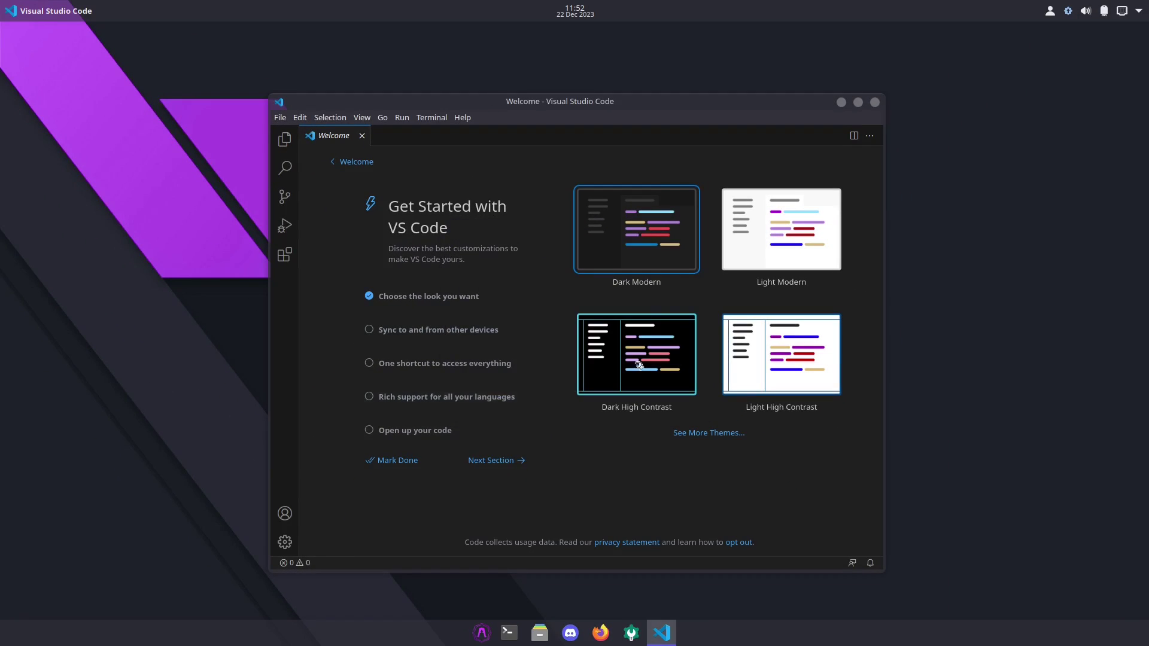
{"action": "left_click", "coordinate": [875, 103]}
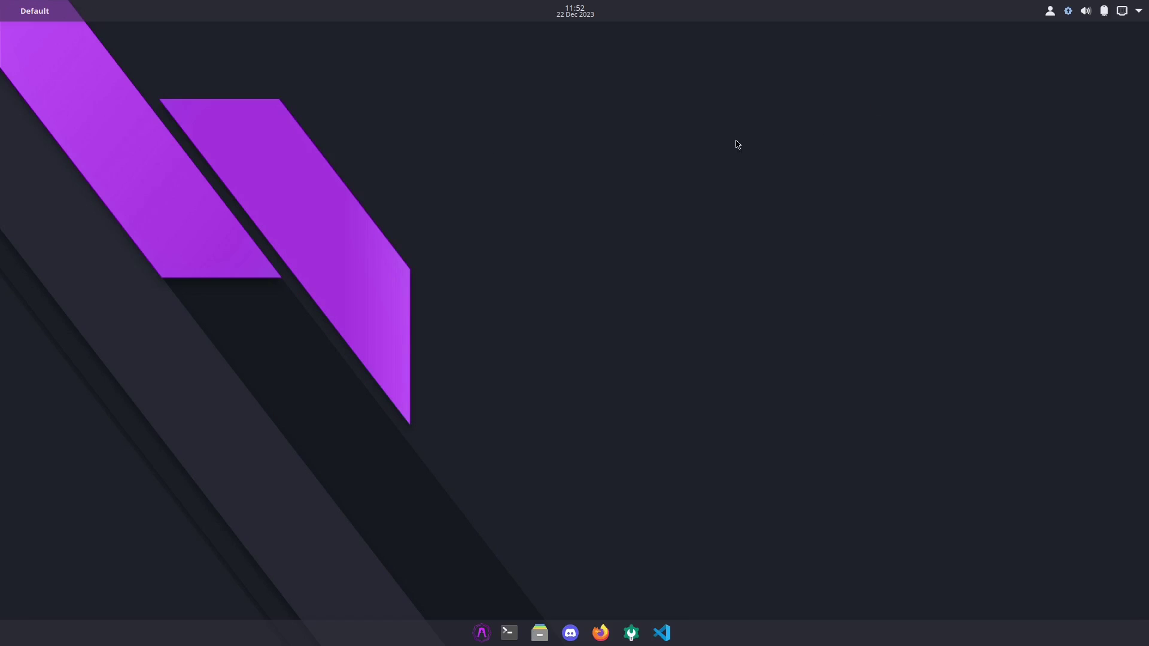
Launch System Settings maximized and scroll through its Quick Settings category list
{"action": "left_click", "coordinate": [630, 633]}
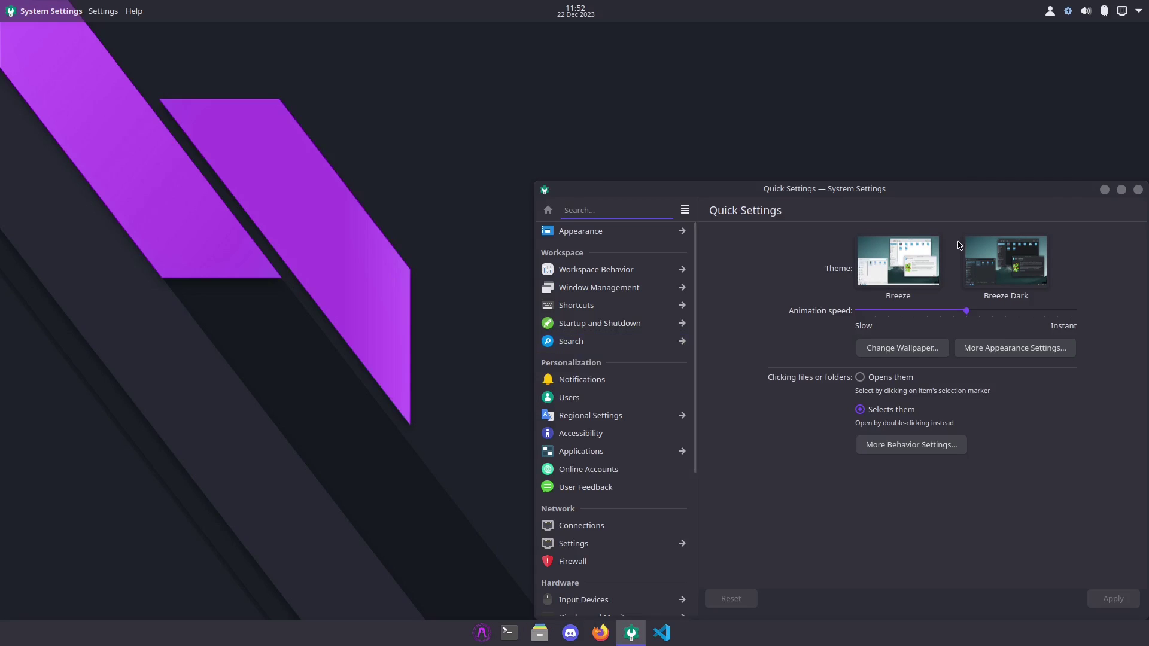
{"action": "double_click", "coordinate": [920, 189]}
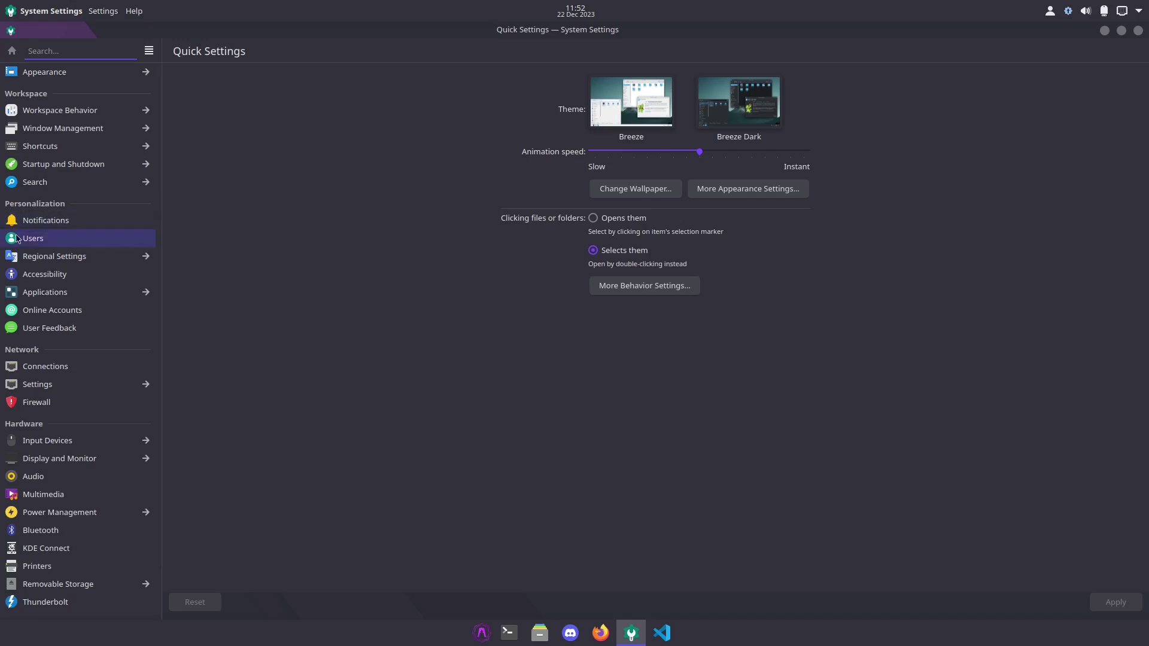
{"action": "scroll", "coordinate": [55, 264], "scroll_direction": "down", "scroll_amount": 2}
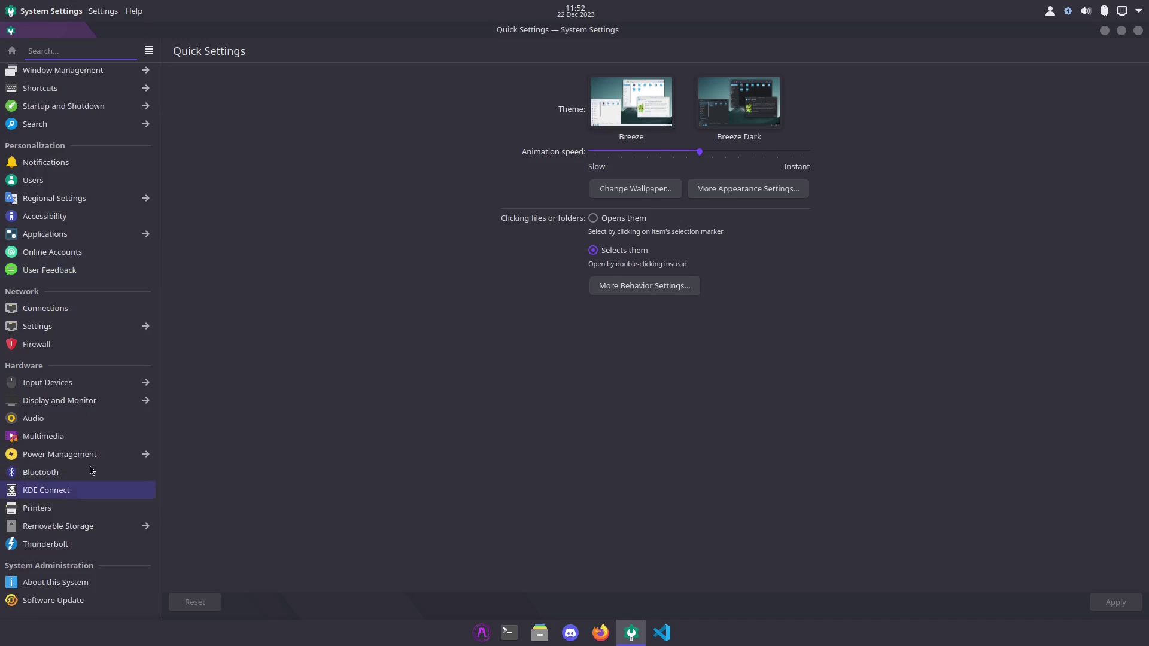
{"action": "scroll", "coordinate": [83, 224], "scroll_direction": "up", "scroll_amount": 2}
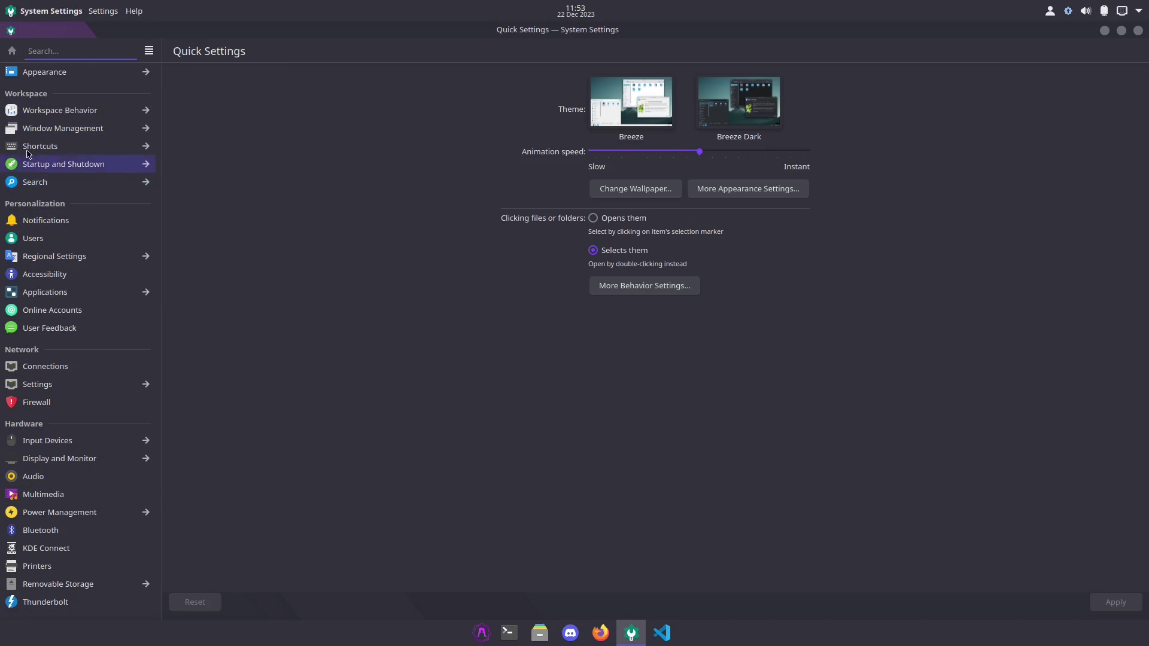
{"action": "scroll", "coordinate": [24, 359], "scroll_direction": "down", "scroll_amount": 2}
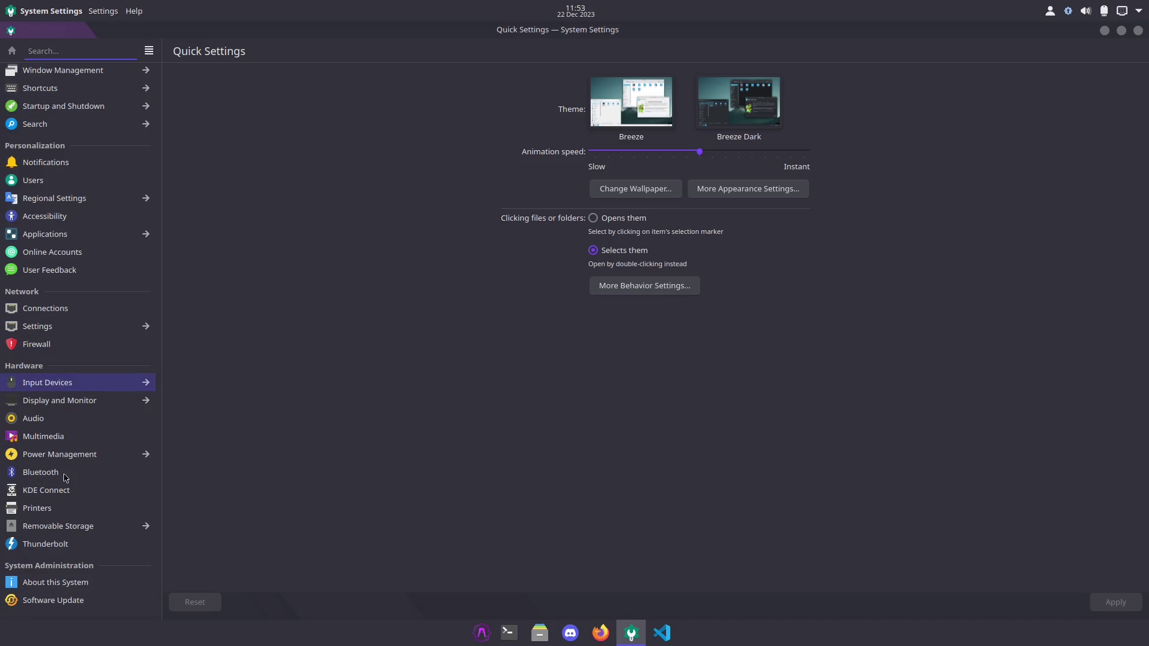
View About this System (Plasma 5.27.5, kernel 6.3.5-arch1-1, 11.7 GiB RAM) and System Settings' own version
{"action": "left_click", "coordinate": [55, 582]}
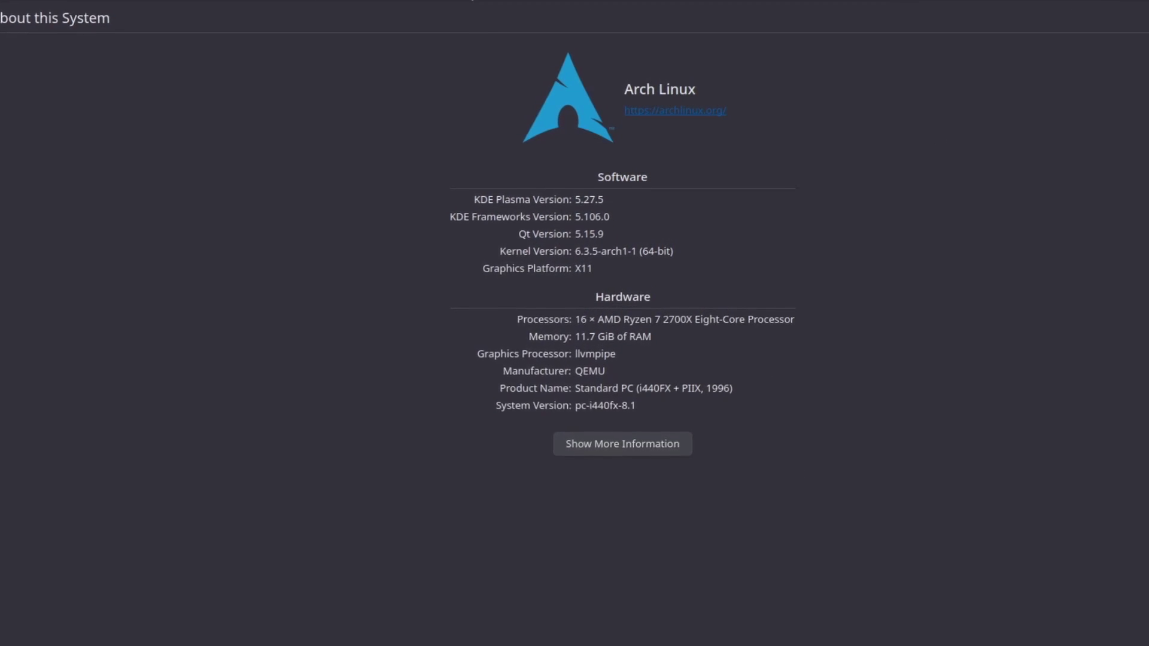
{"action": "left_click", "coordinate": [1, 15]}
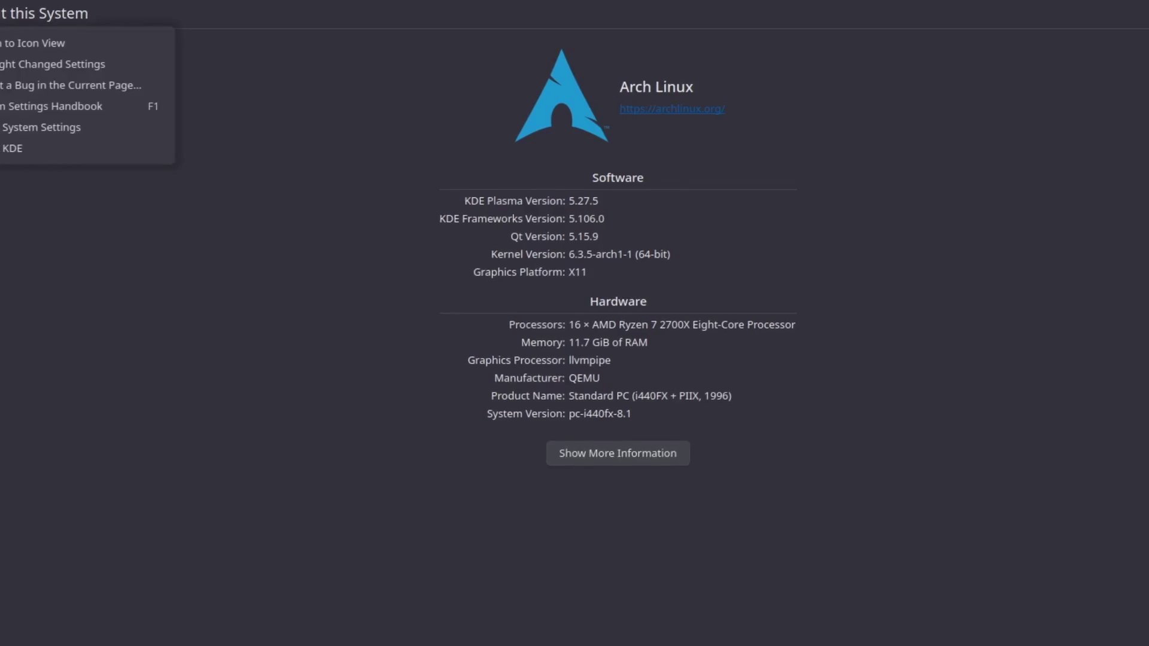
{"action": "left_click", "coordinate": [17, 132]}
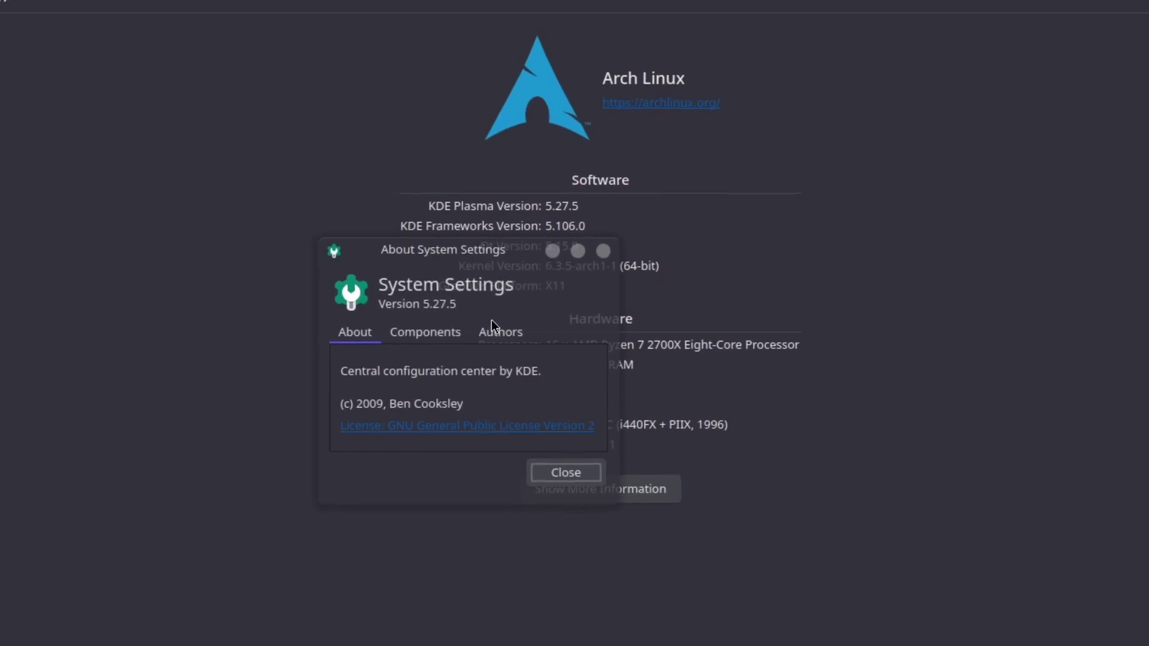
{"action": "left_click", "coordinate": [564, 473]}
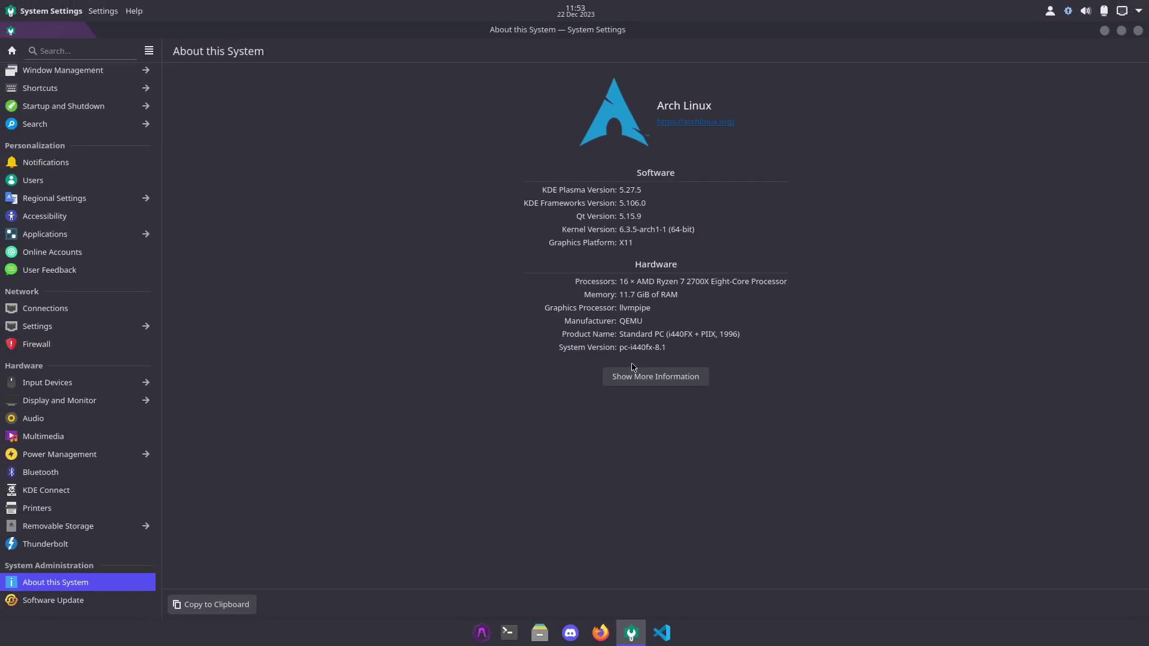
Close System Settings and open Firefox maximized
{"action": "left_click", "coordinate": [1137, 30]}
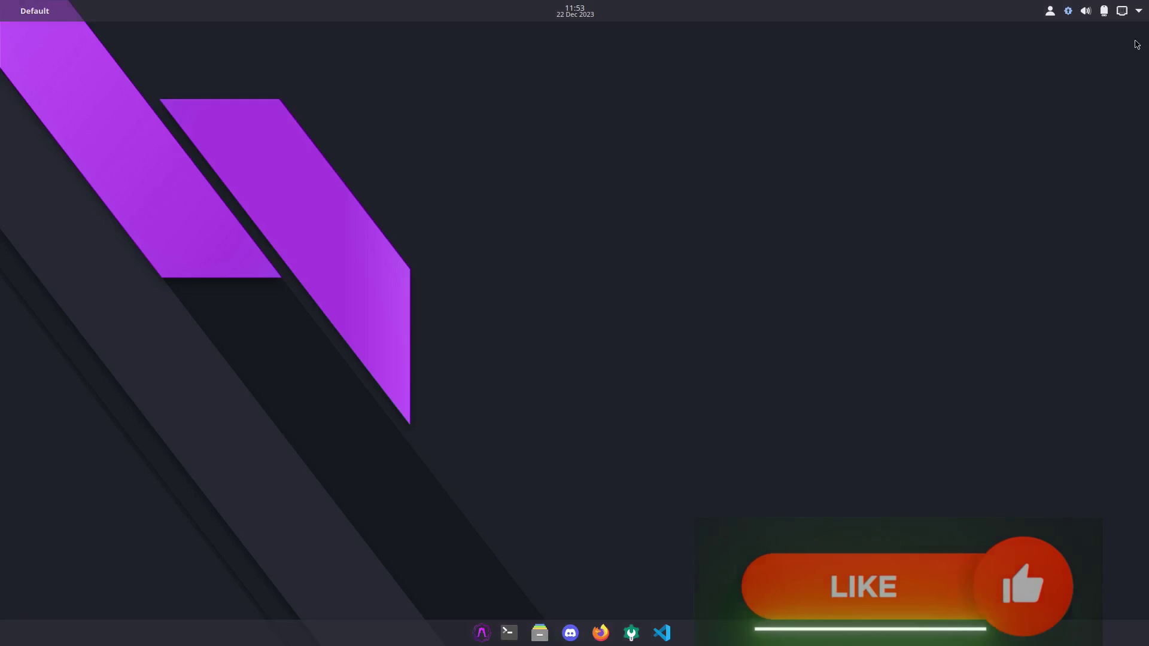
{"action": "left_click", "coordinate": [601, 634]}
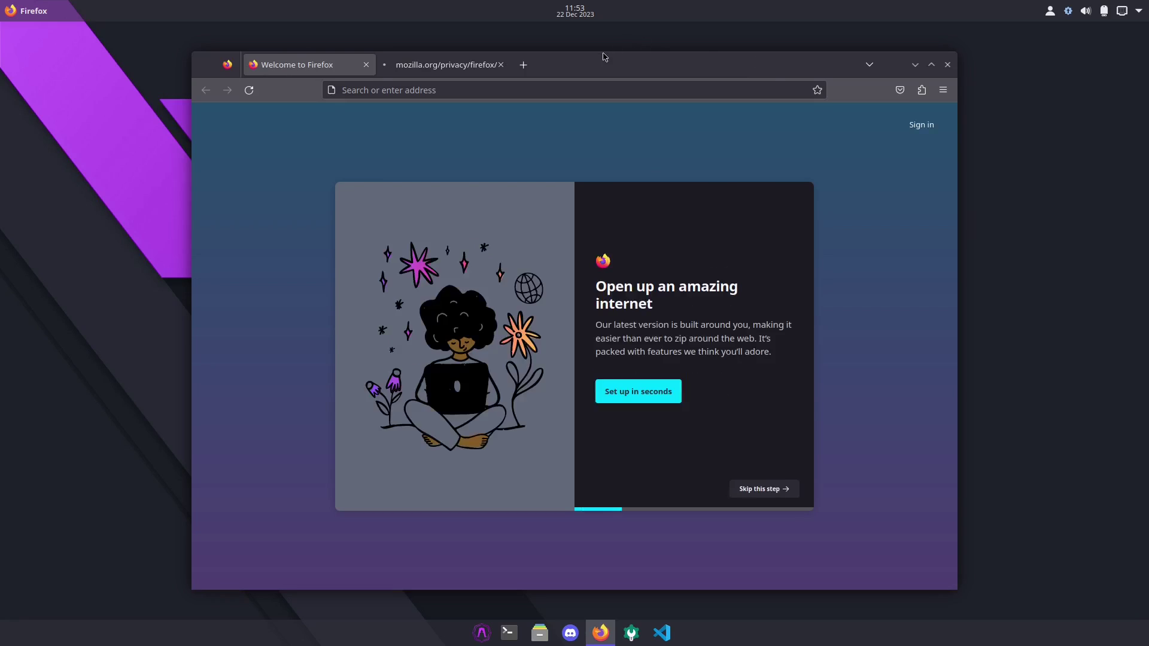
{"action": "double_click", "coordinate": [596, 63]}
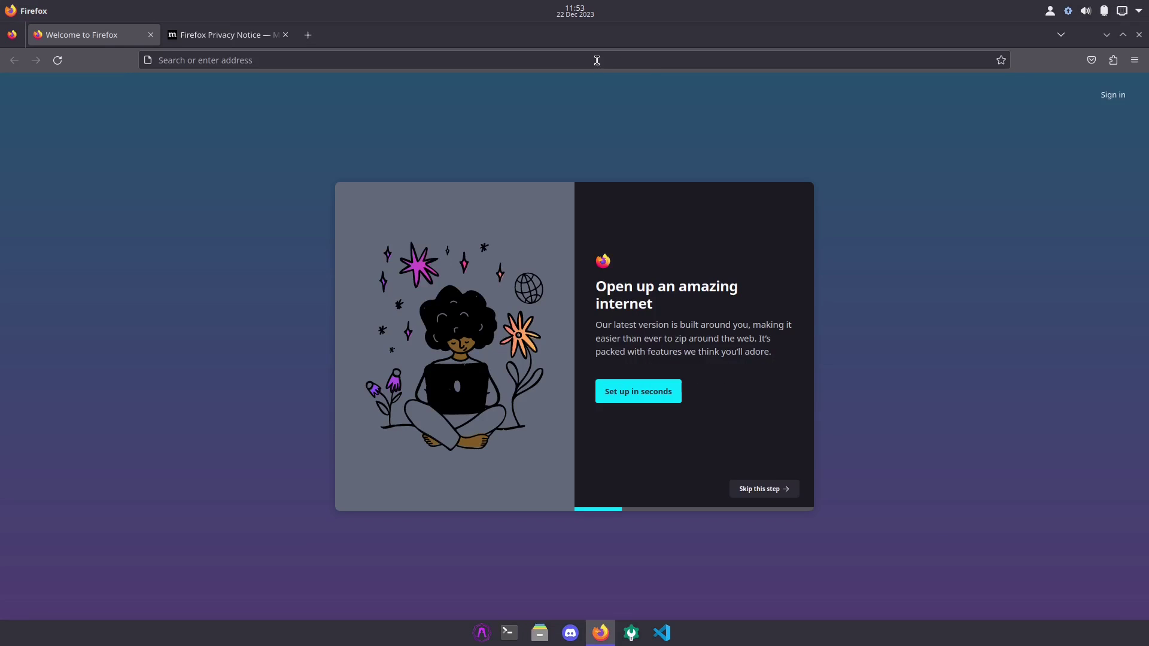
Confirm Firefox version 113.0.2 in About Firefox, then close the browser
{"action": "left_click", "coordinate": [1136, 60]}
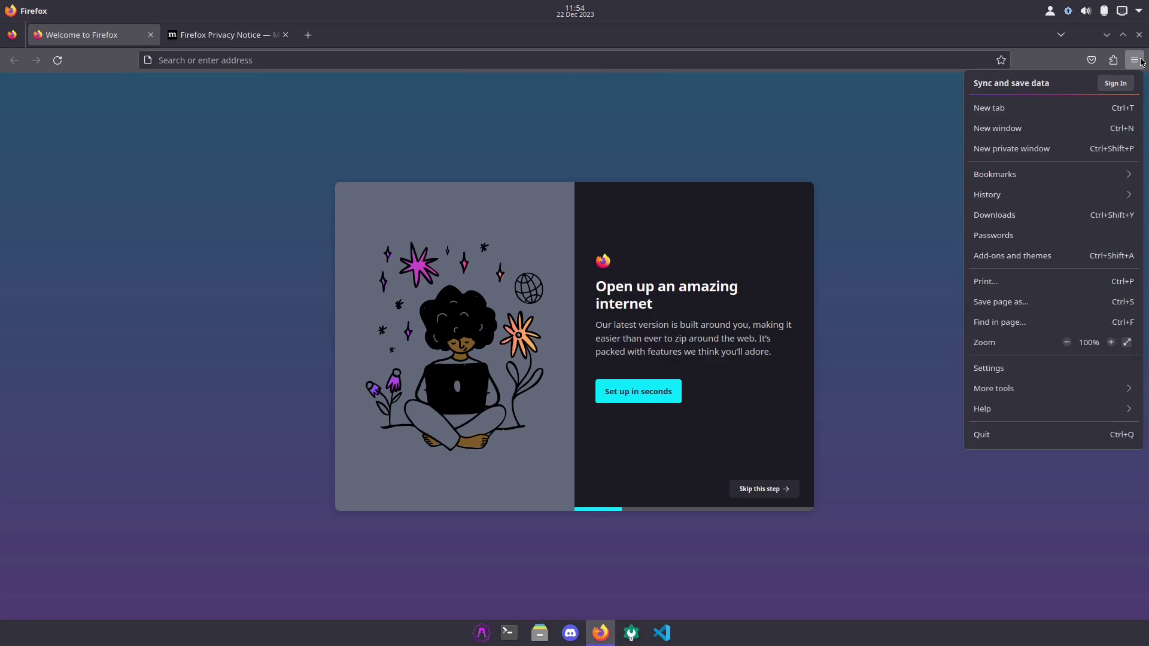
{"action": "left_click", "coordinate": [1004, 412]}
{"action": "left_click", "coordinate": [1011, 216]}
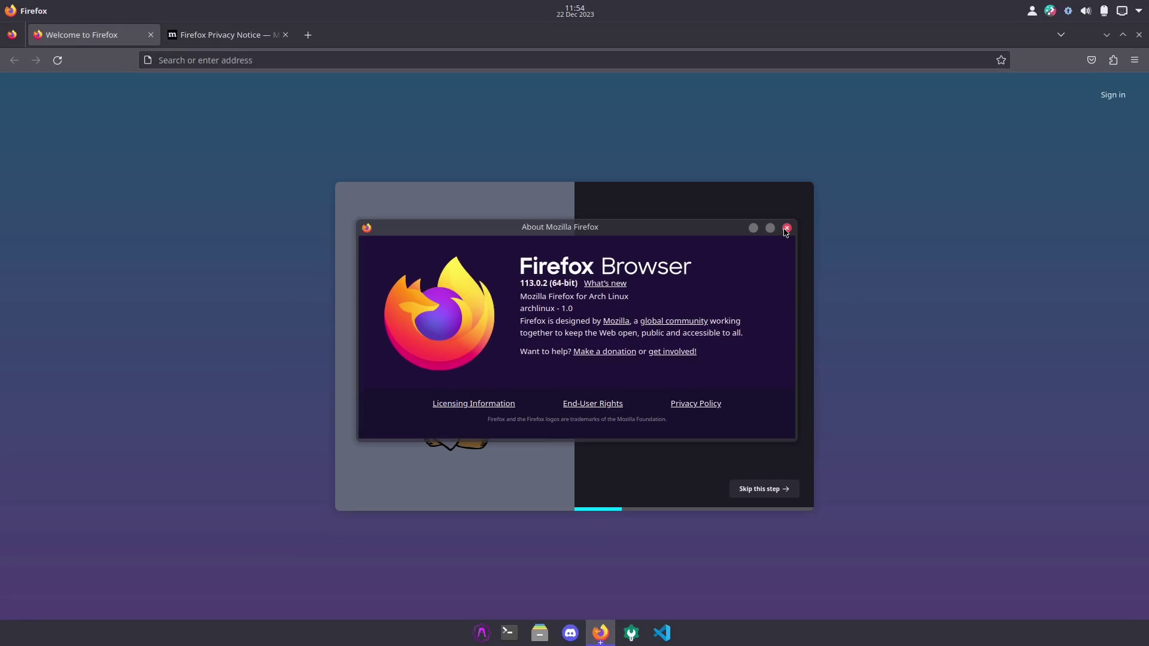
{"action": "left_click", "coordinate": [786, 229]}
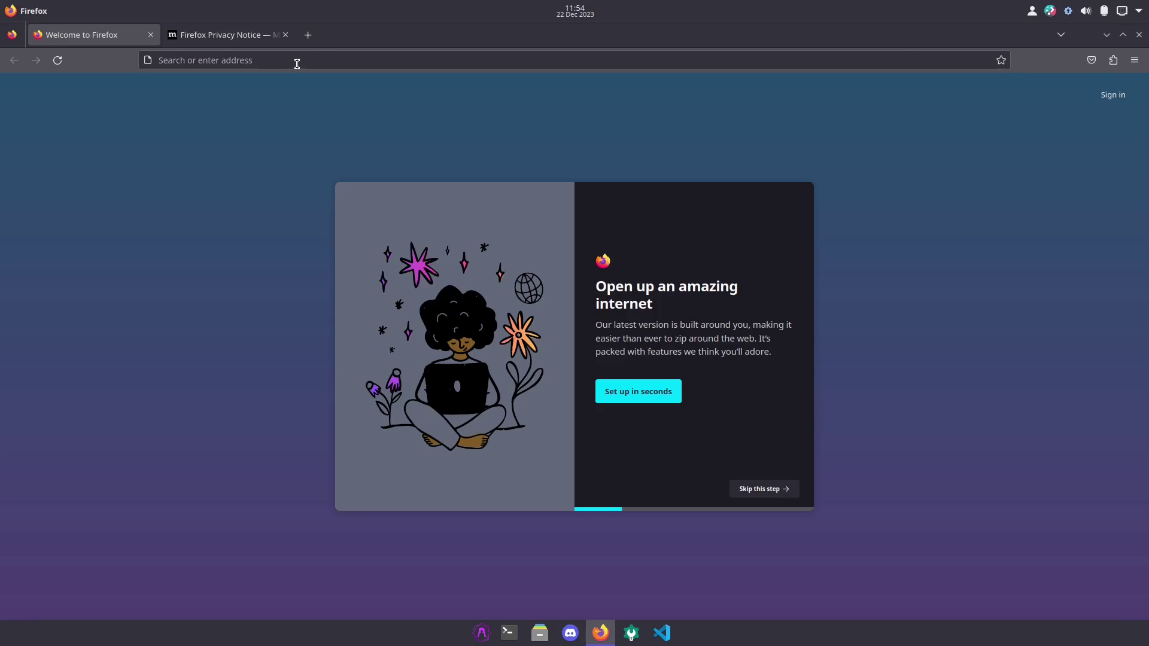
{"action": "left_click", "coordinate": [1138, 36]}
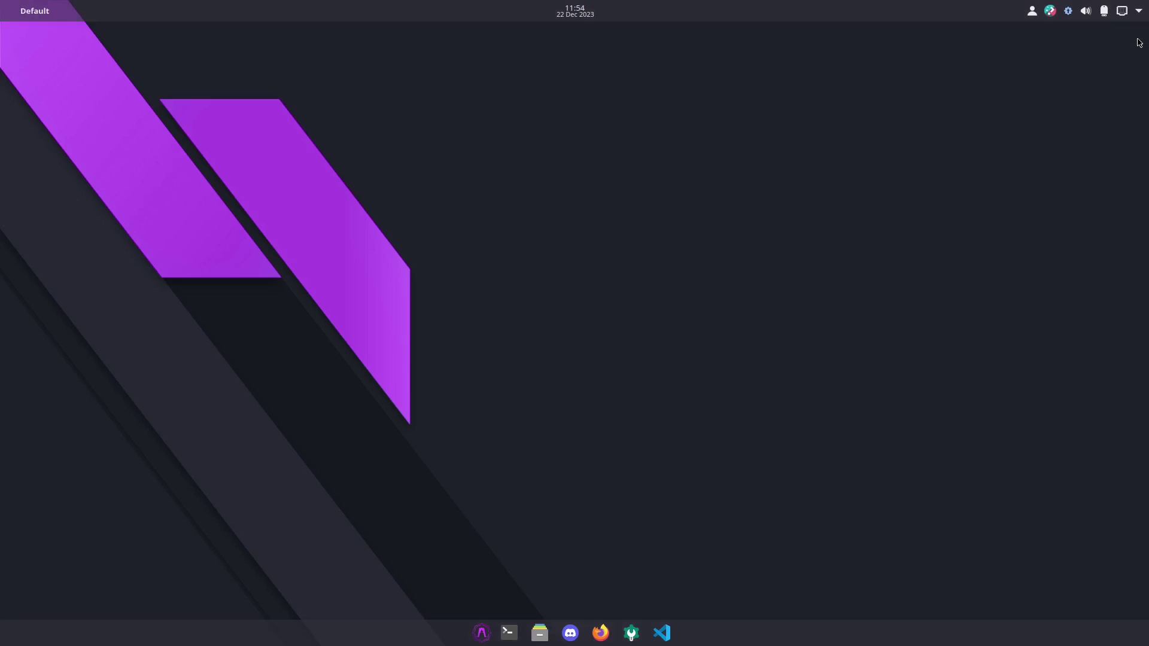
Try launching Discord from the dock; it only offers a version 0.0.39 update
{"action": "left_click", "coordinate": [571, 633]}
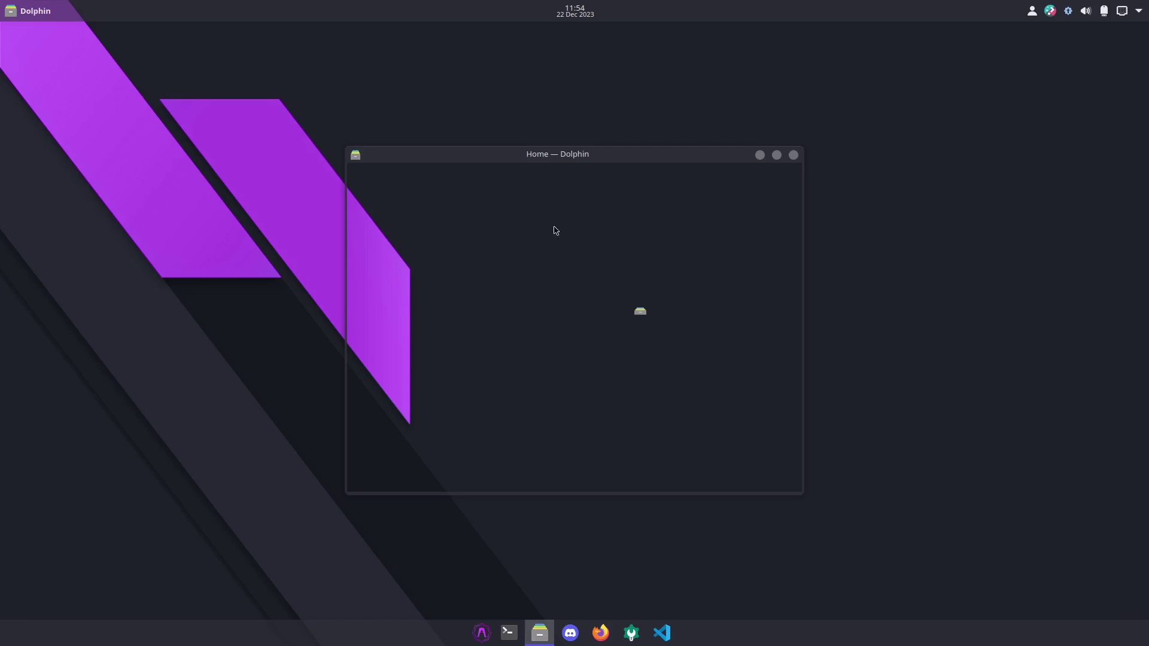
Maximize Dolphin, confirm version 23.04.1 in About Dolphin, then close it
{"action": "double_click", "coordinate": [658, 156]}
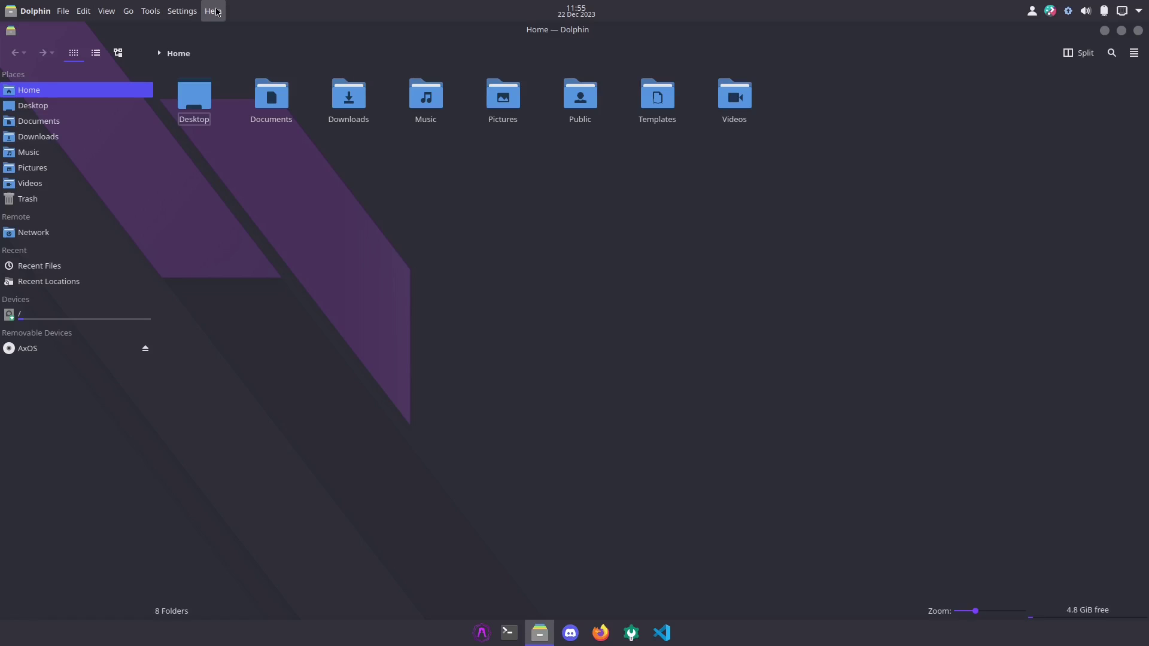
{"action": "left_click", "coordinate": [217, 10]}
{"action": "left_click", "coordinate": [289, 132]}
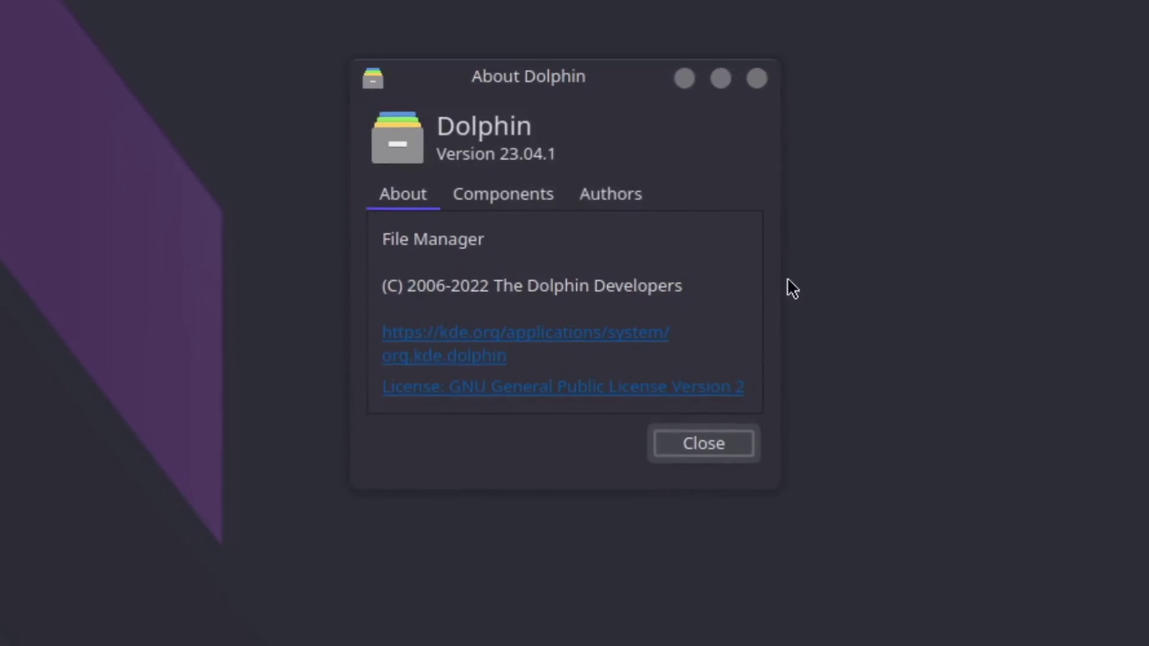
{"action": "left_click", "coordinate": [703, 444]}
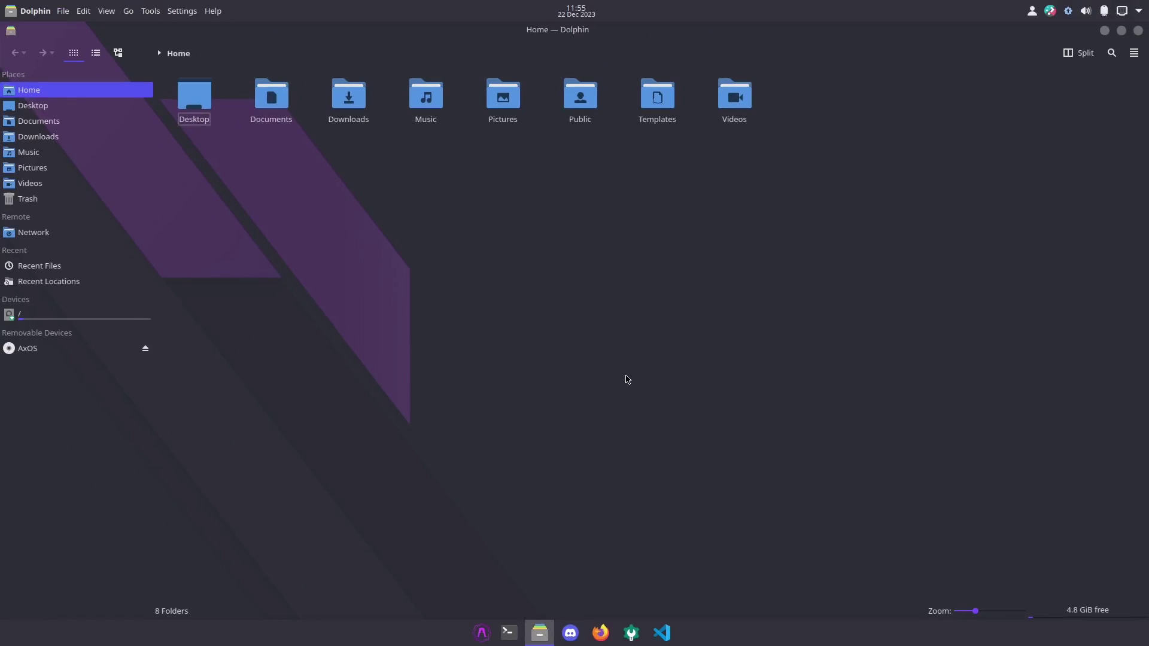
{"action": "left_click", "coordinate": [1138, 31]}
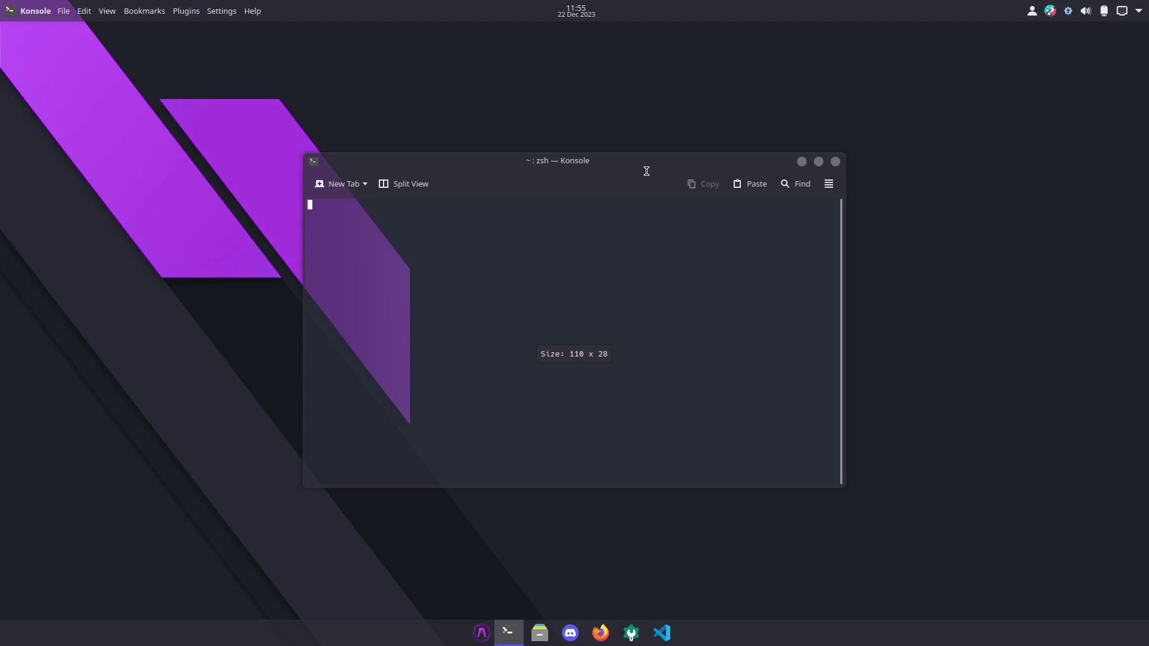
Maximize Konsole and check its version 23.04.1 in About Konsole
{"action": "double_click", "coordinate": [633, 161]}
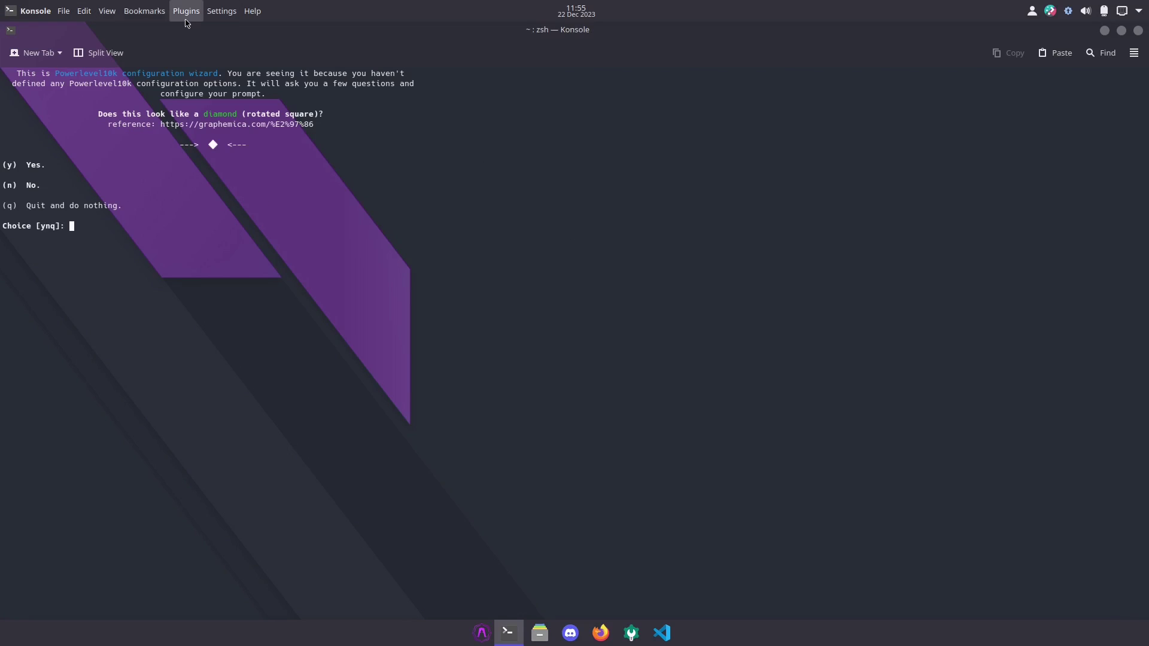
{"action": "left_click", "coordinate": [254, 12]}
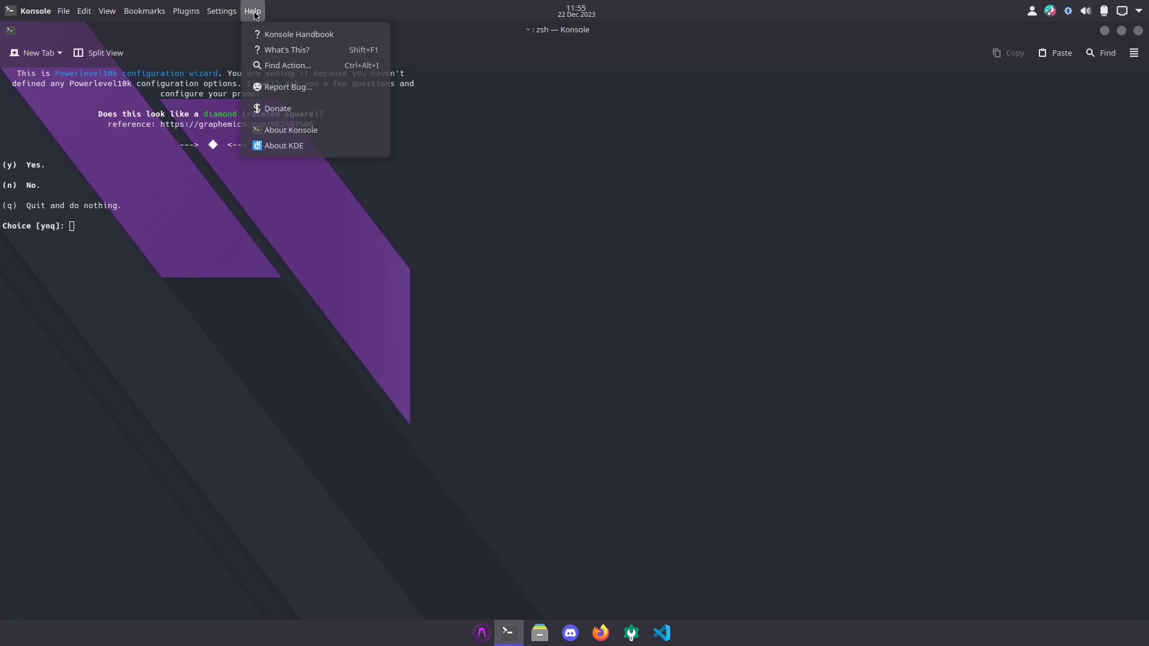
{"action": "left_click", "coordinate": [360, 131]}
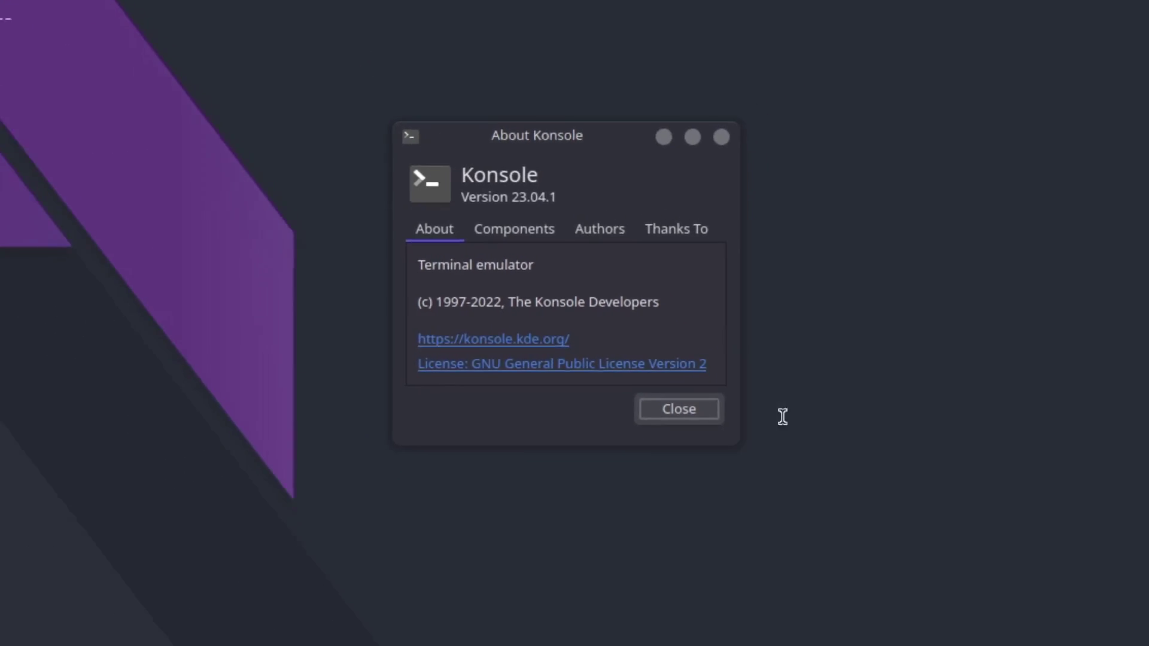
{"action": "left_click", "coordinate": [678, 409]}
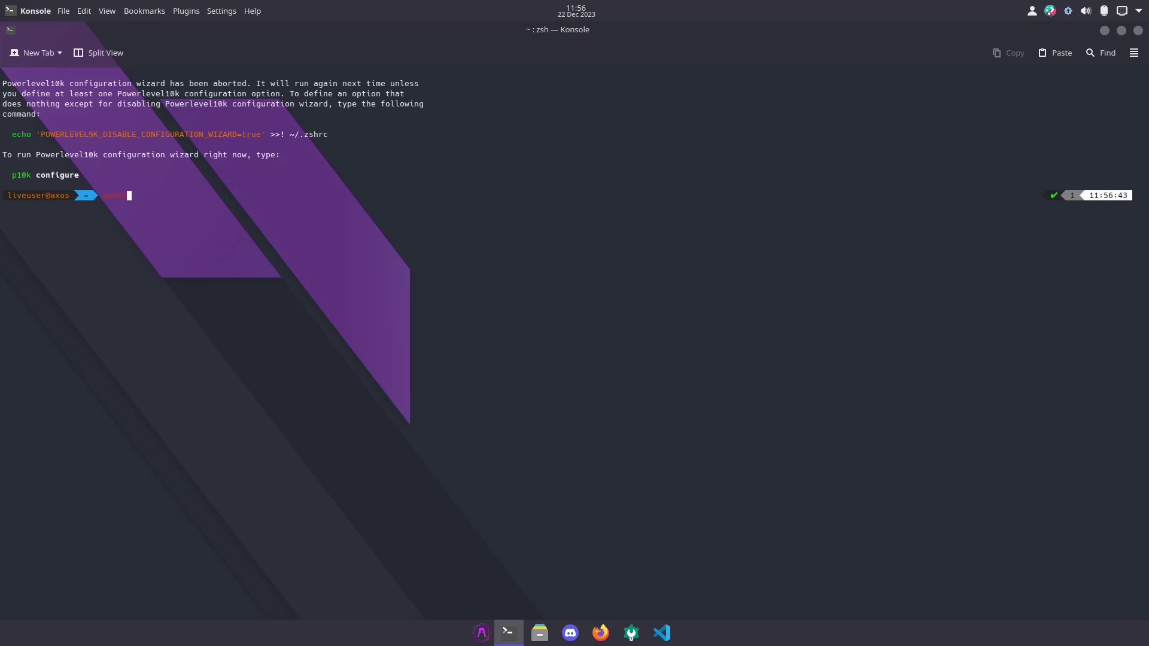
Run neofetch, enlarge the terminal text, and highlight the OS: AxOS x86_64 line
{"action": "key", "text": "Return"}
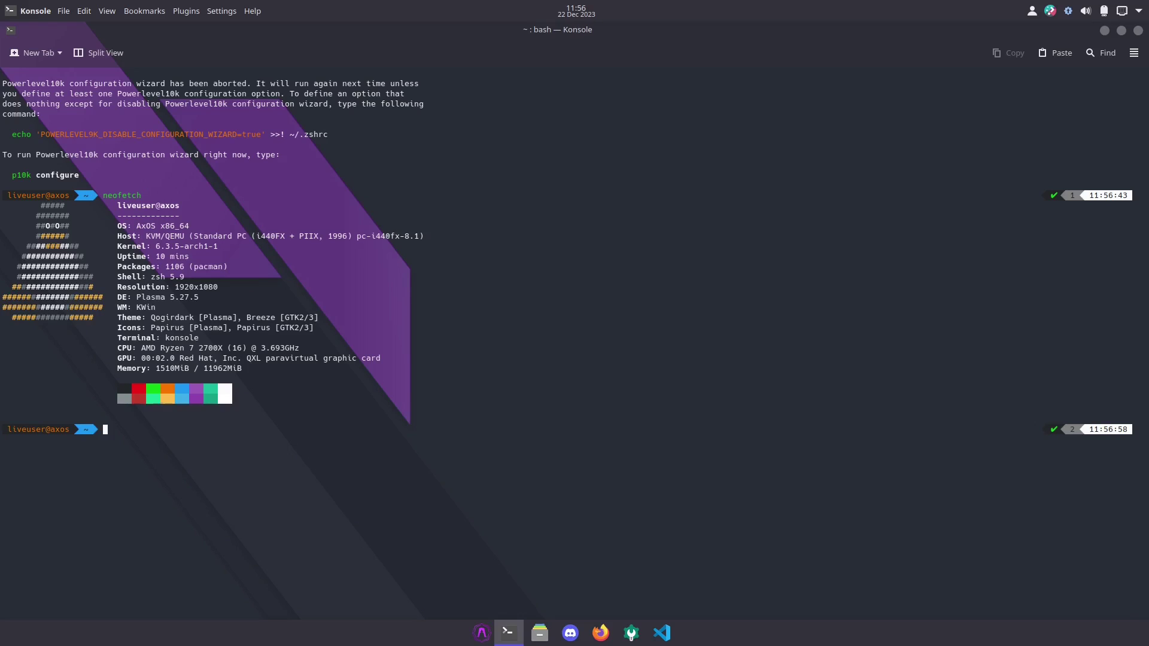
{"action": "key", "text": "ctrl+plus"}
{"action": "key", "text": "ctrl+plus"}
{"action": "key", "text": "ctrl+plus"}
{"action": "key", "text": "ctrl+plus"}
{"action": "key", "text": "ctrl+plus"}
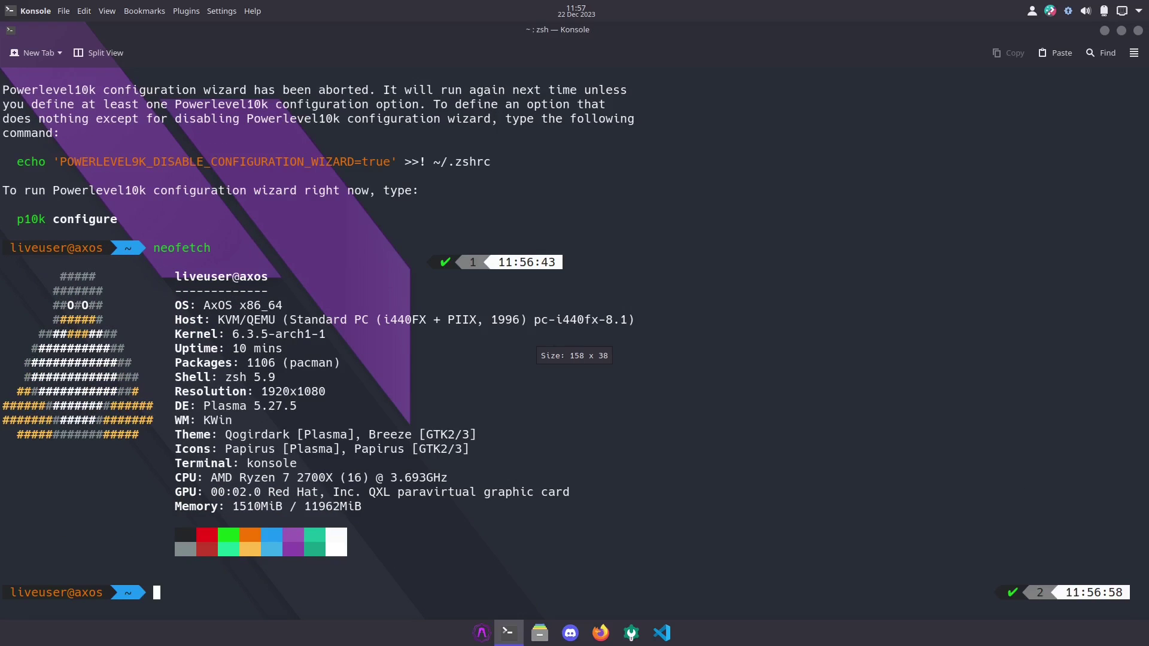
{"action": "triple_click", "coordinate": [220, 307]}
{"action": "triple_click", "coordinate": [221, 305]}
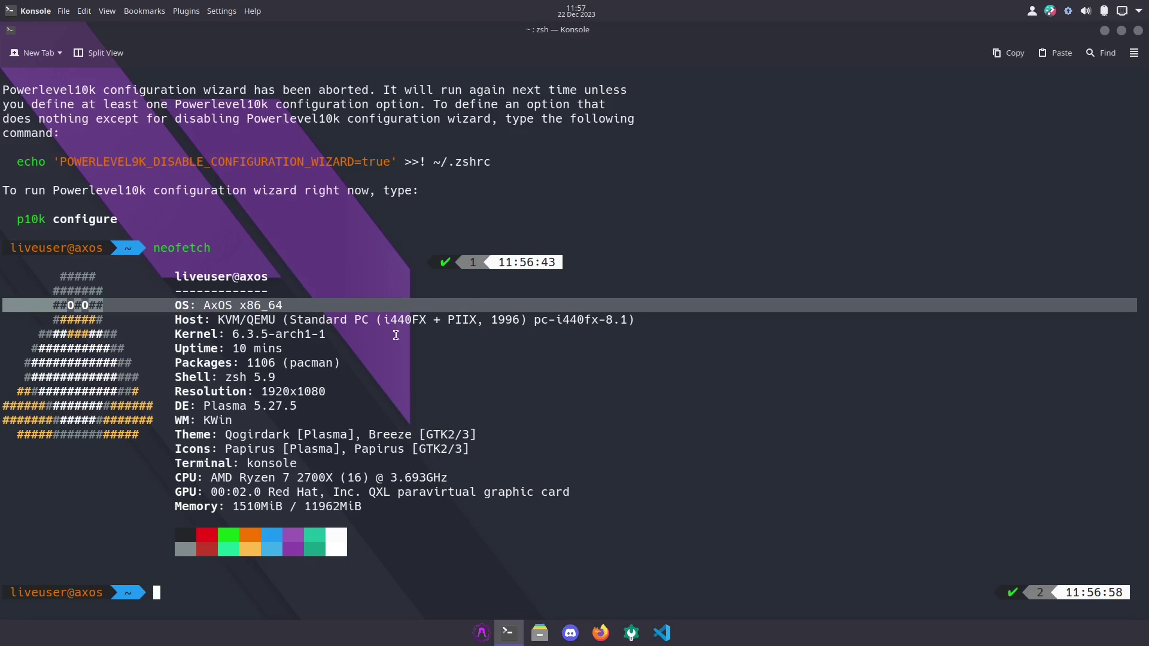
Highlight the Kernel 6.3.5-arch1-1, Resolution 1920x1080 and DE Plasma 5.27.5 lines, then close Konsole
{"action": "triple_click", "coordinate": [243, 333]}
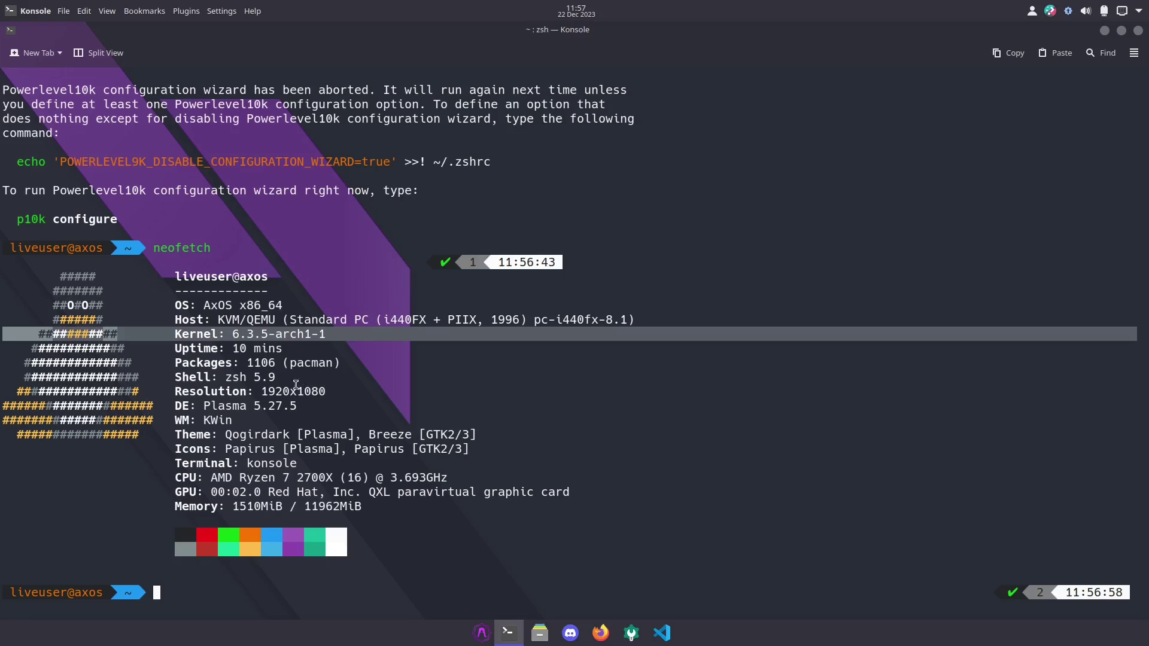
{"action": "triple_click", "coordinate": [265, 393]}
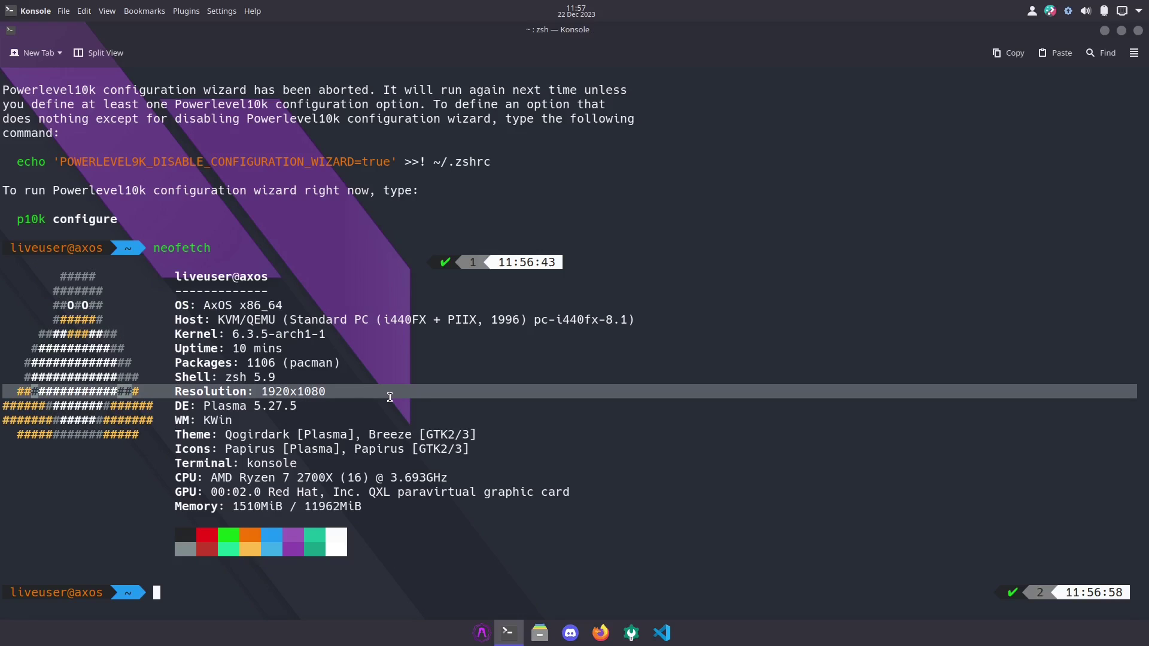
{"action": "triple_click", "coordinate": [221, 405]}
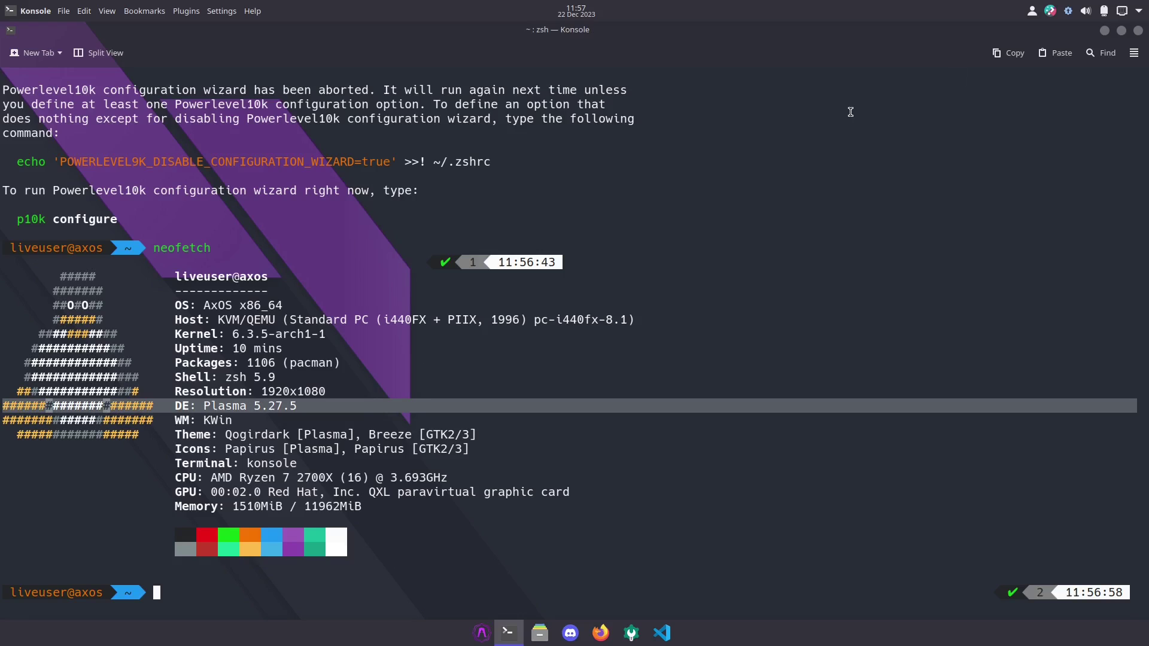
{"action": "left_click", "coordinate": [1138, 31]}
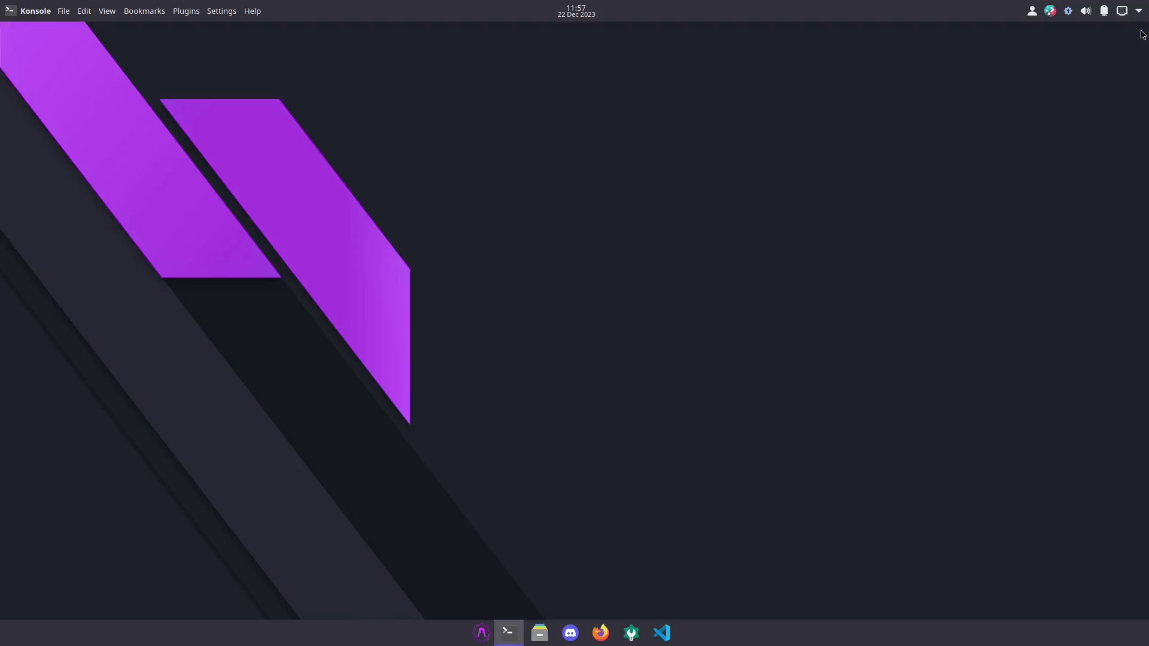
Open the application launcher, browse the app grid down and back up, and focus the search field
{"action": "left_click", "coordinate": [482, 633]}
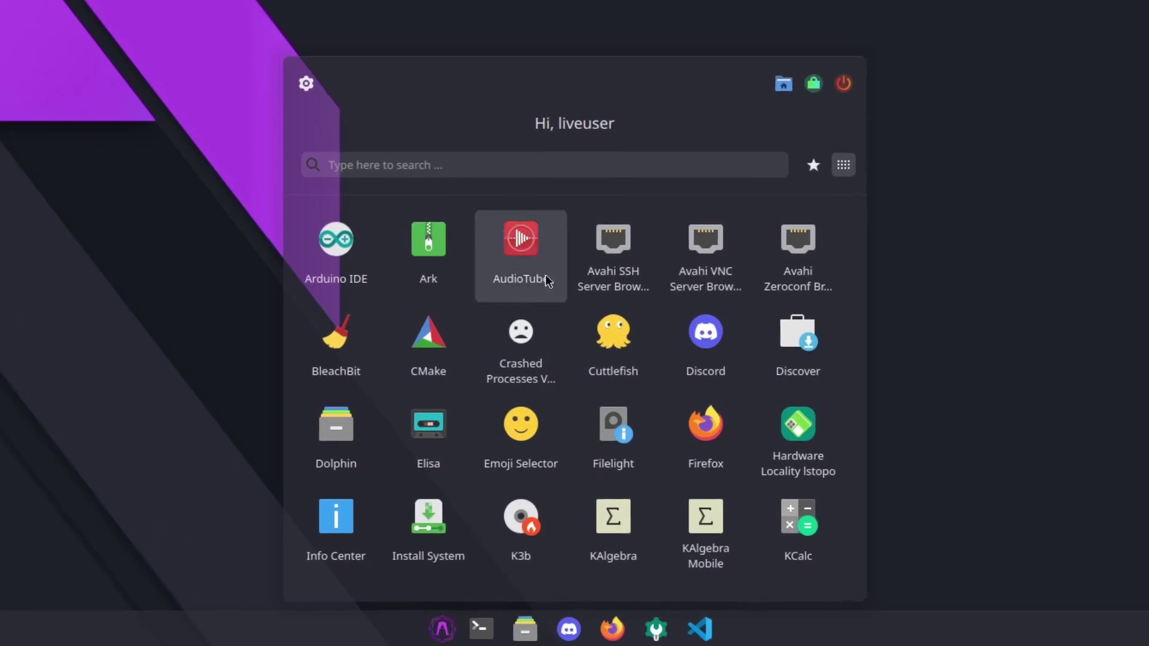
{"action": "scroll", "coordinate": [777, 287], "scroll_direction": "down", "scroll_amount": 3}
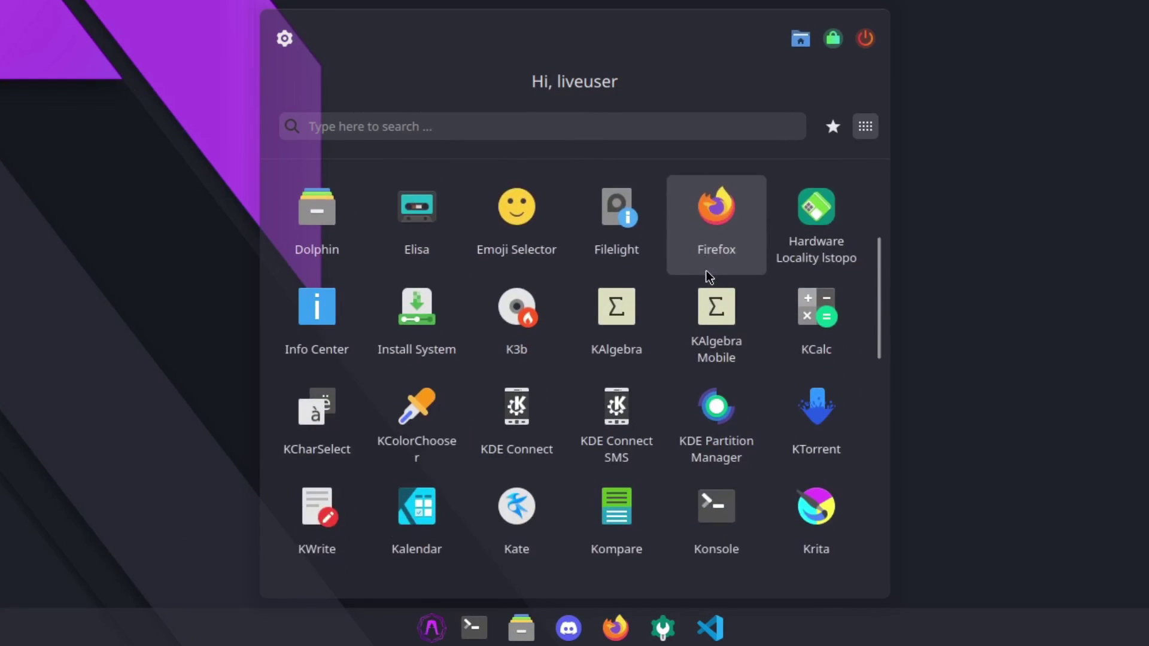
{"action": "scroll", "coordinate": [707, 273], "scroll_direction": "down", "scroll_amount": 5}
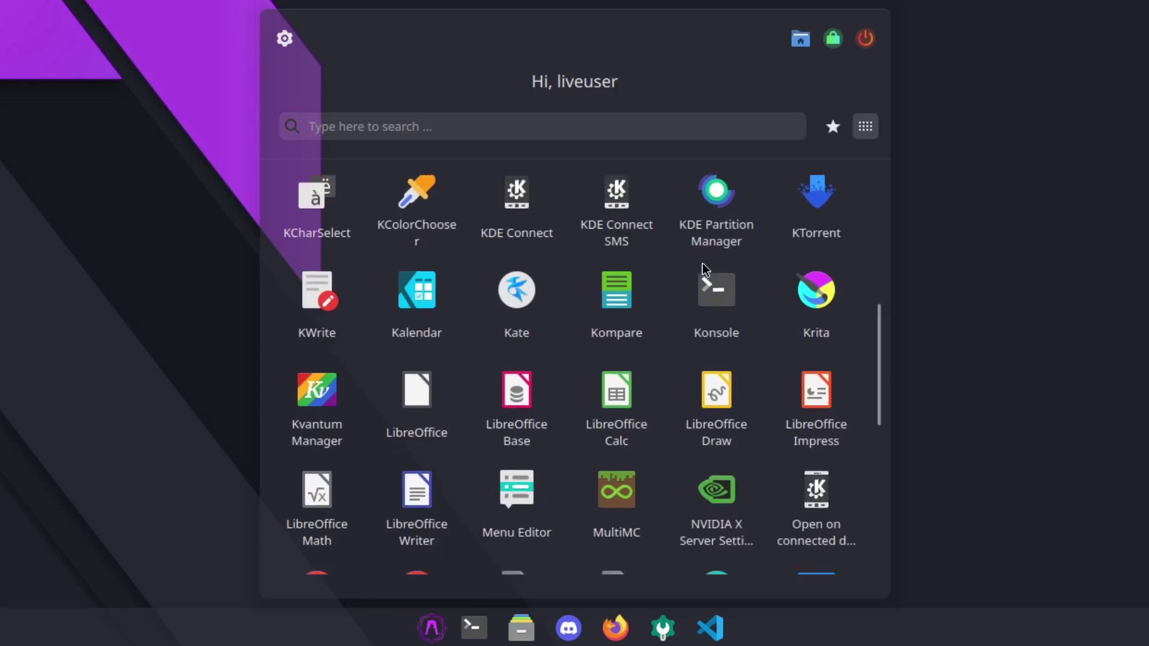
{"action": "scroll", "coordinate": [701, 263], "scroll_direction": "down", "scroll_amount": 8}
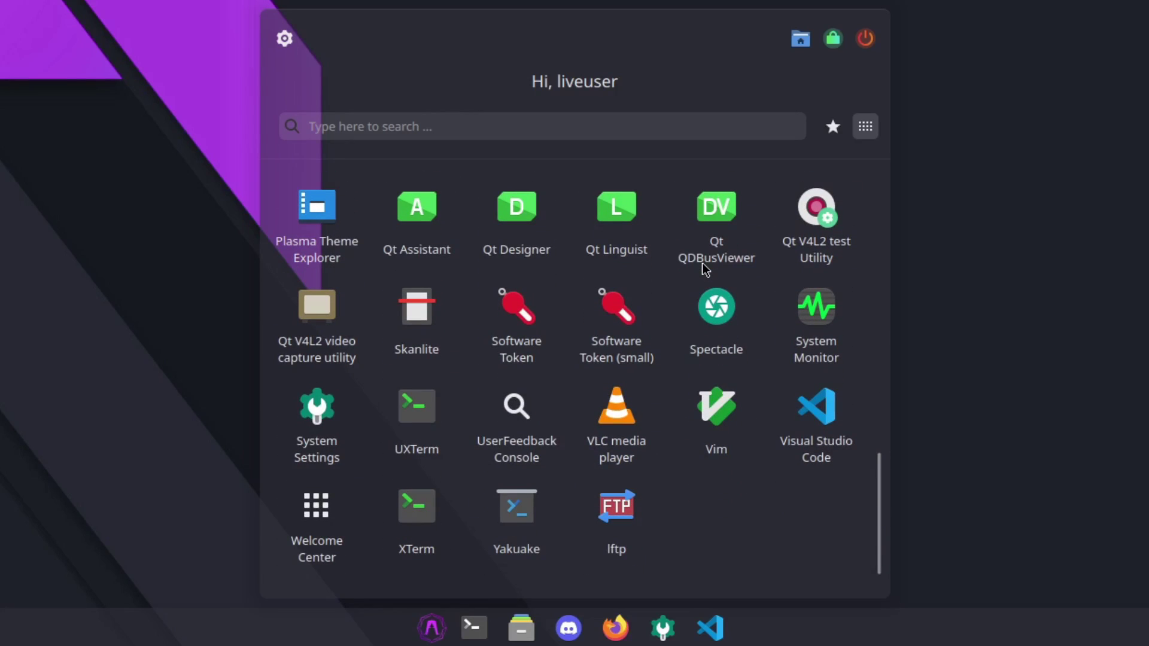
{"action": "scroll", "coordinate": [796, 346], "scroll_direction": "up", "scroll_amount": 5}
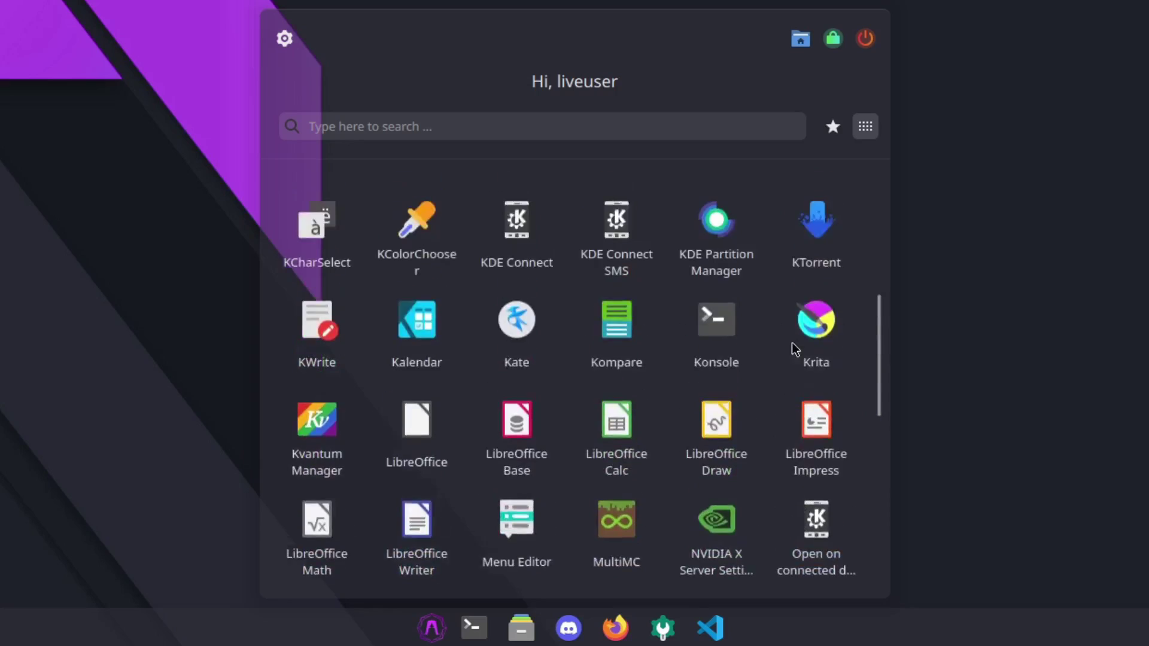
{"action": "scroll", "coordinate": [795, 348], "scroll_direction": "up", "scroll_amount": 4}
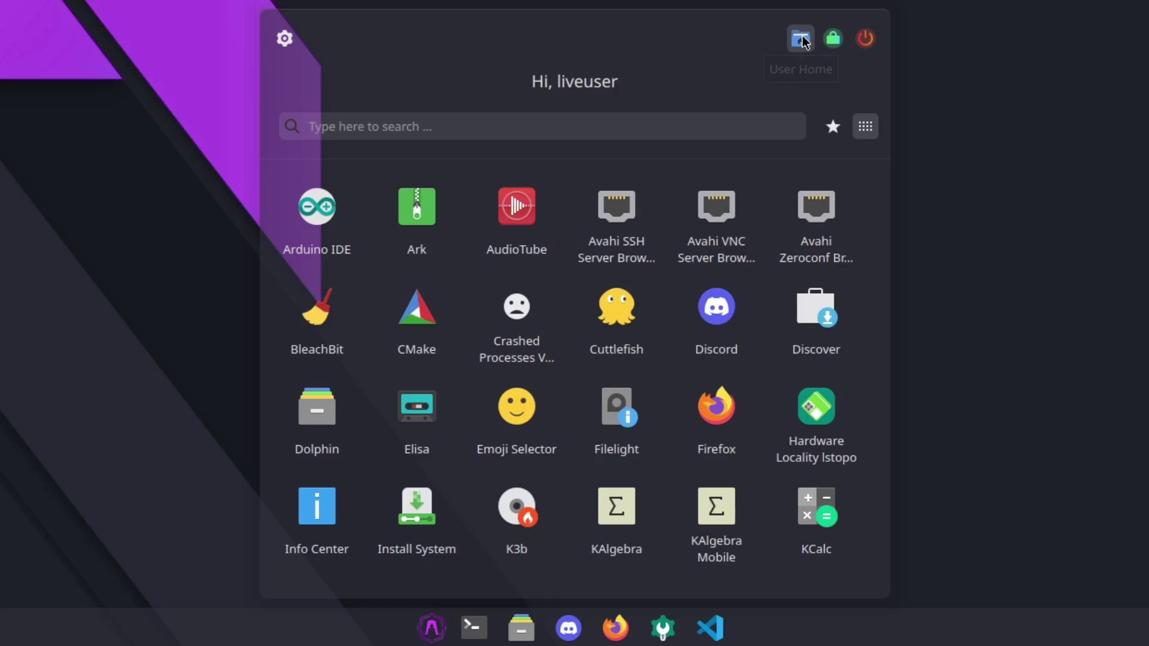
{"action": "left_click", "coordinate": [462, 123]}
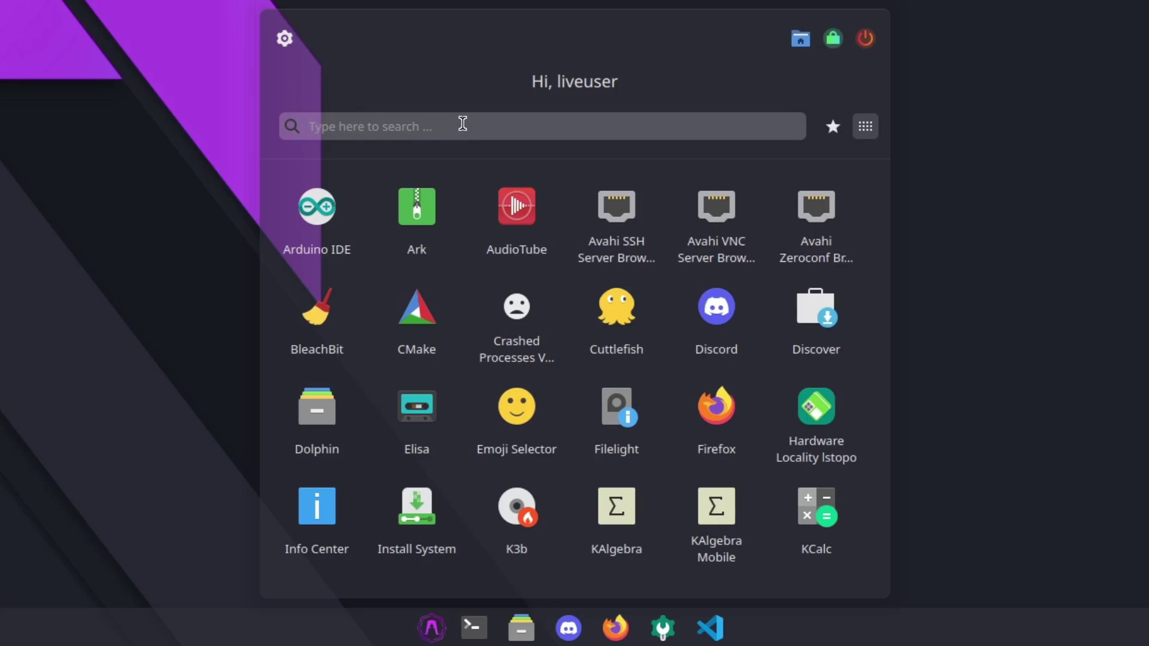
{"action": "type", "text": "firefo"}
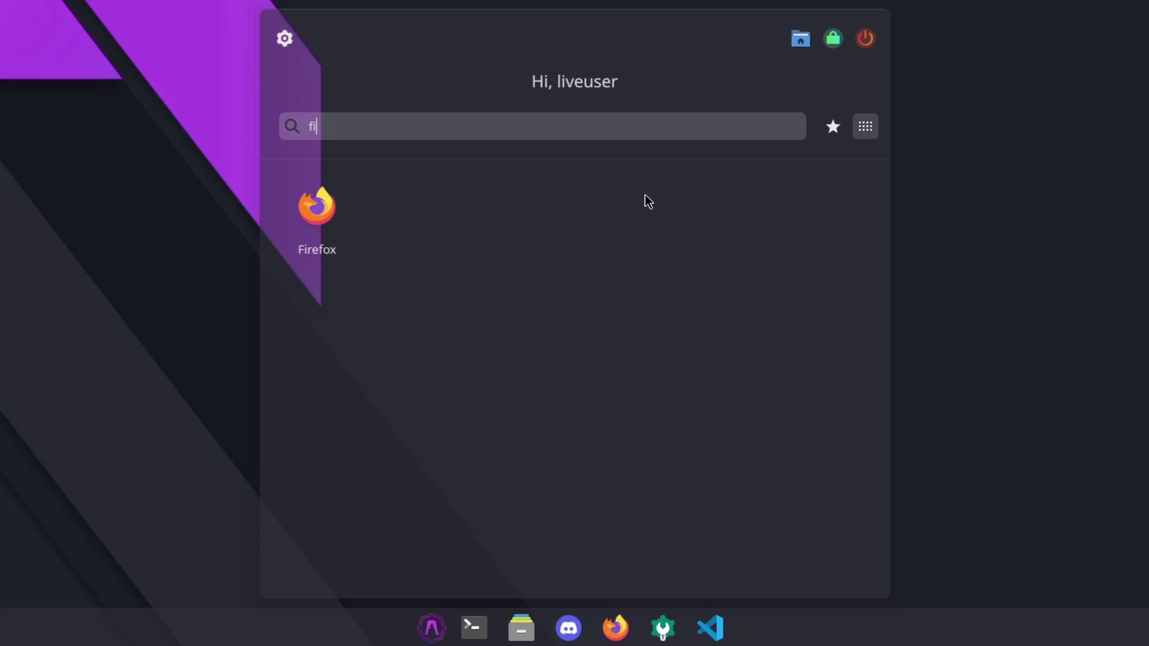
{"action": "key", "text": "BackSpace"}
{"action": "key", "text": "BackSpace"}
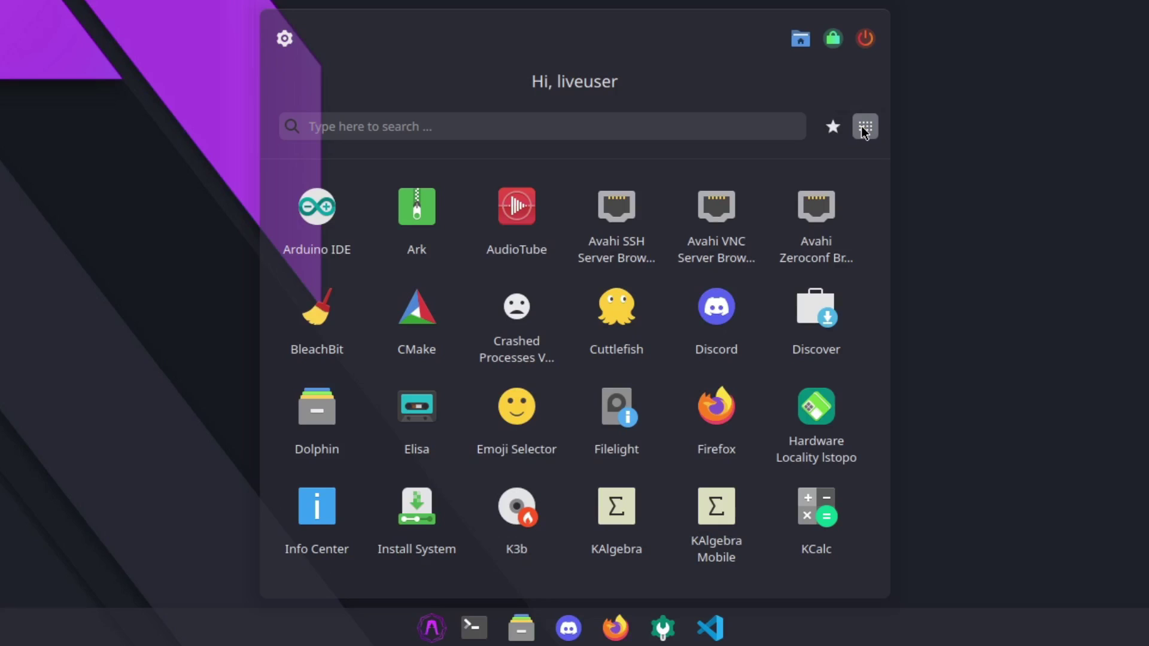
{"action": "scroll", "coordinate": [805, 353], "scroll_direction": "down", "scroll_amount": 8}
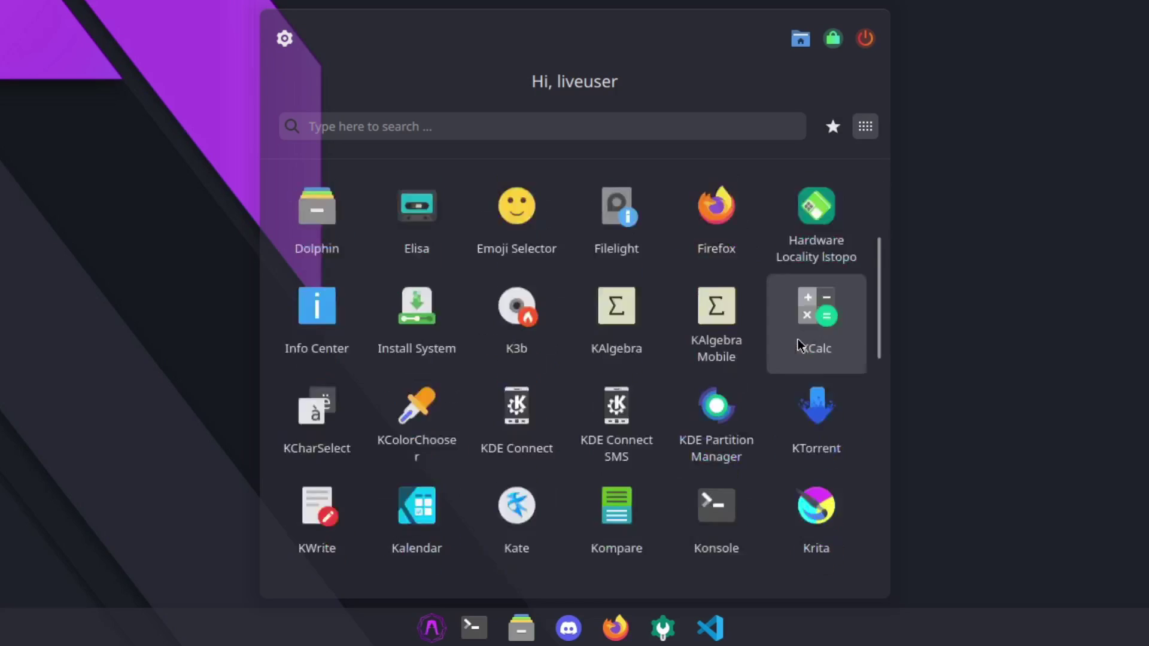
{"action": "scroll", "coordinate": [799, 344], "scroll_direction": "down", "scroll_amount": 2}
{"action": "scroll", "coordinate": [799, 343], "scroll_direction": "up", "scroll_amount": 10}
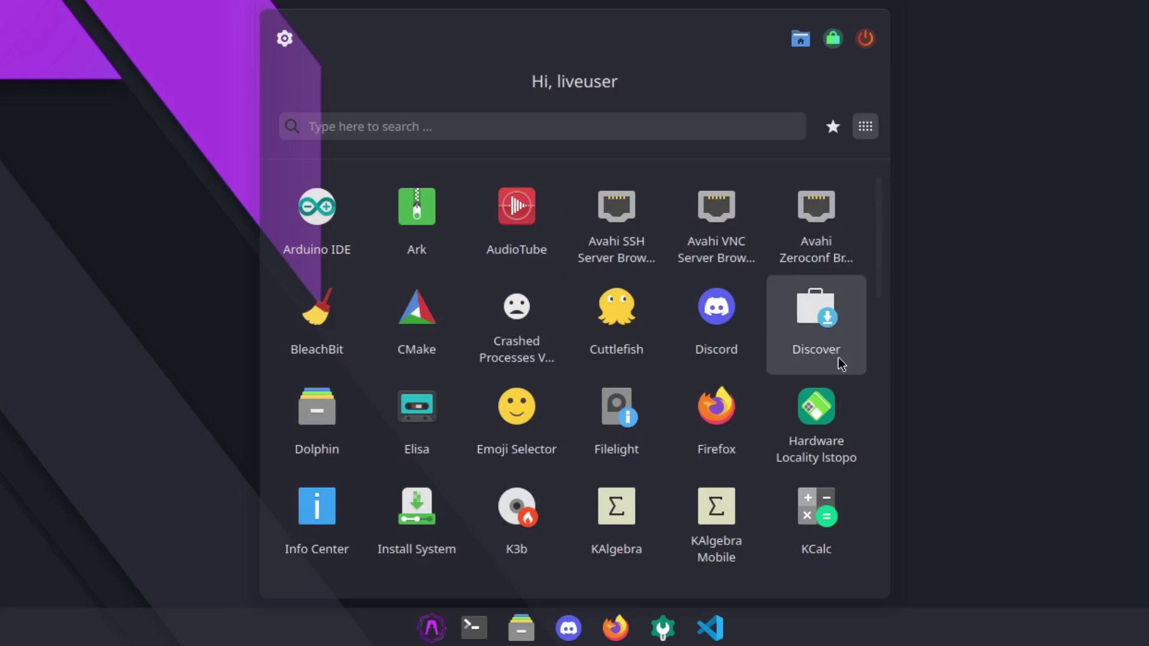
{"action": "scroll", "coordinate": [838, 357], "scroll_direction": "down", "scroll_amount": 10}
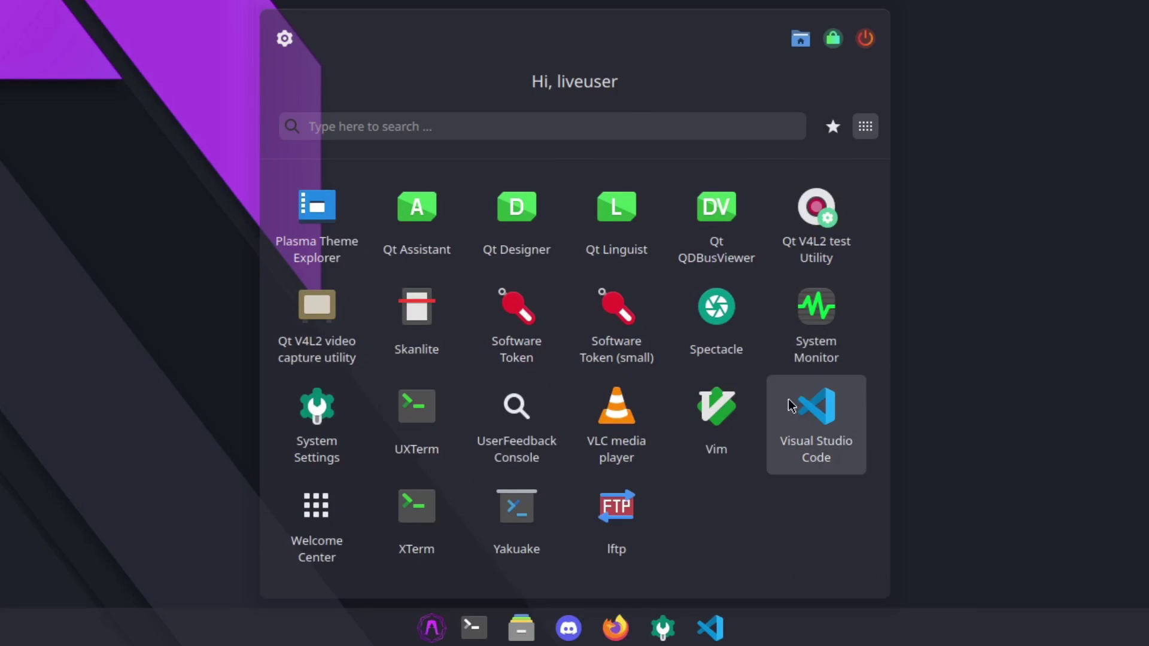
{"action": "scroll", "coordinate": [791, 406], "scroll_direction": "up", "scroll_amount": 10}
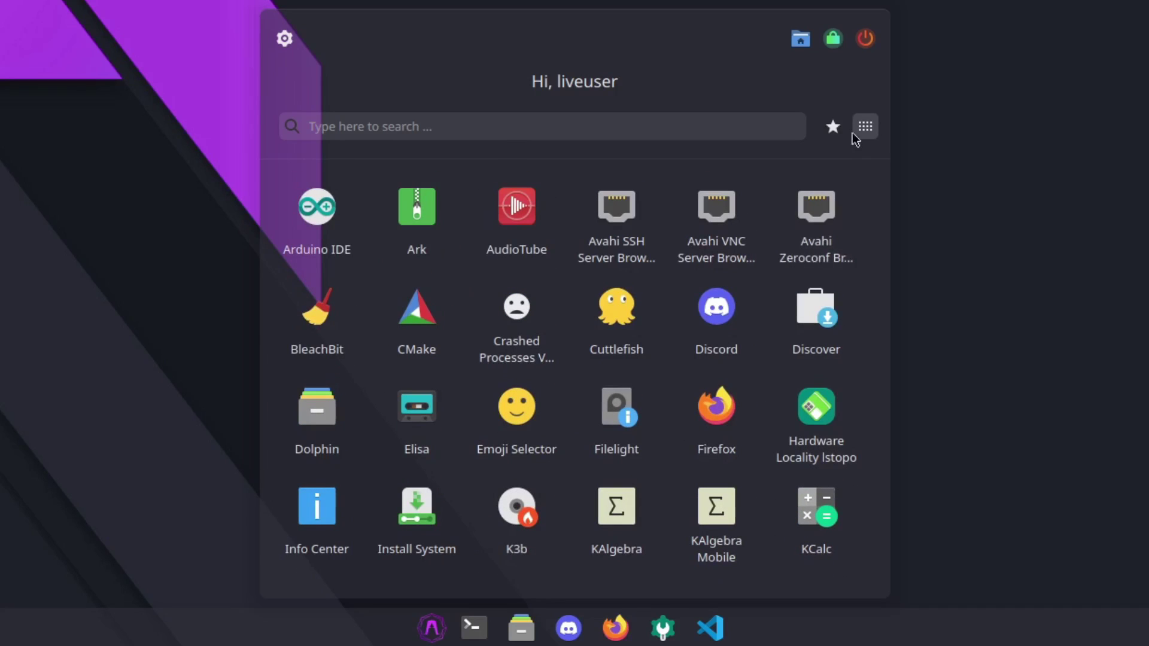
{"action": "left_click", "coordinate": [830, 130]}
{"action": "left_click", "coordinate": [865, 126]}
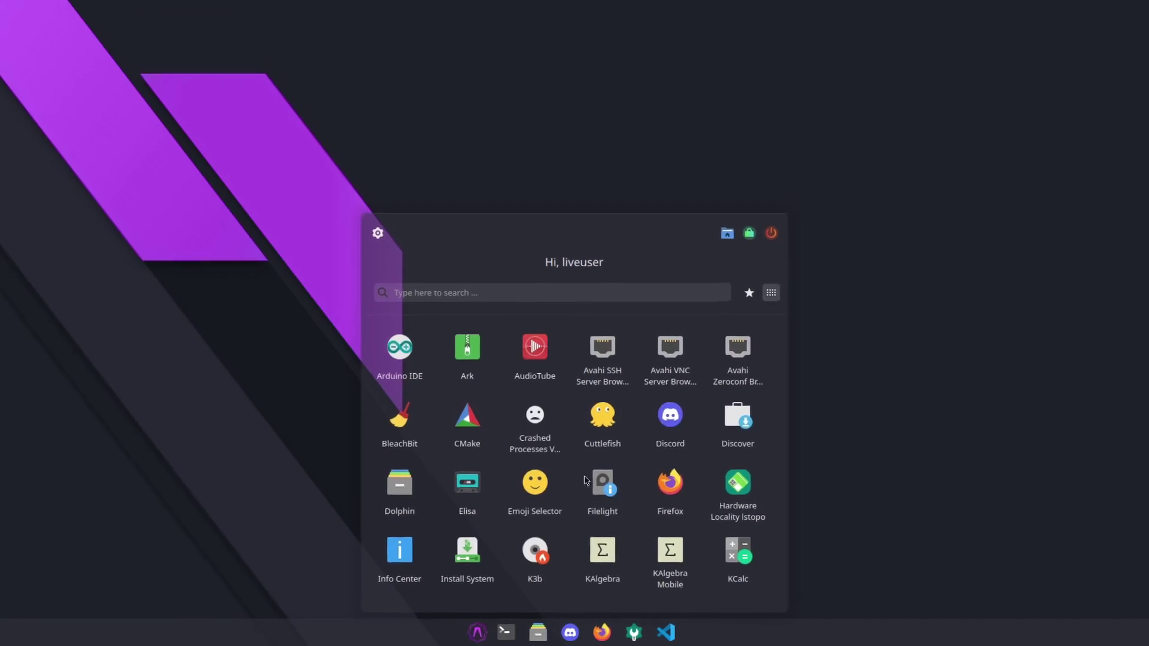
Launch Elisa maximized, confirm version 23.04.1 in its About box, and close the player
{"action": "left_click", "coordinate": [471, 483]}
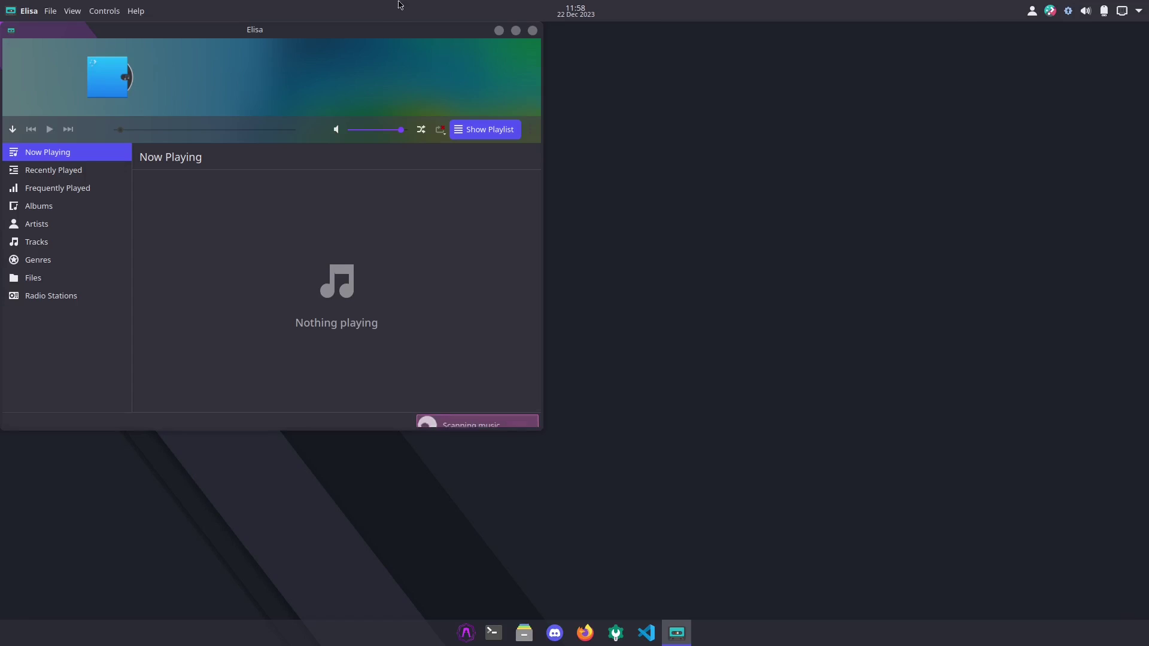
{"action": "double_click", "coordinate": [367, 31]}
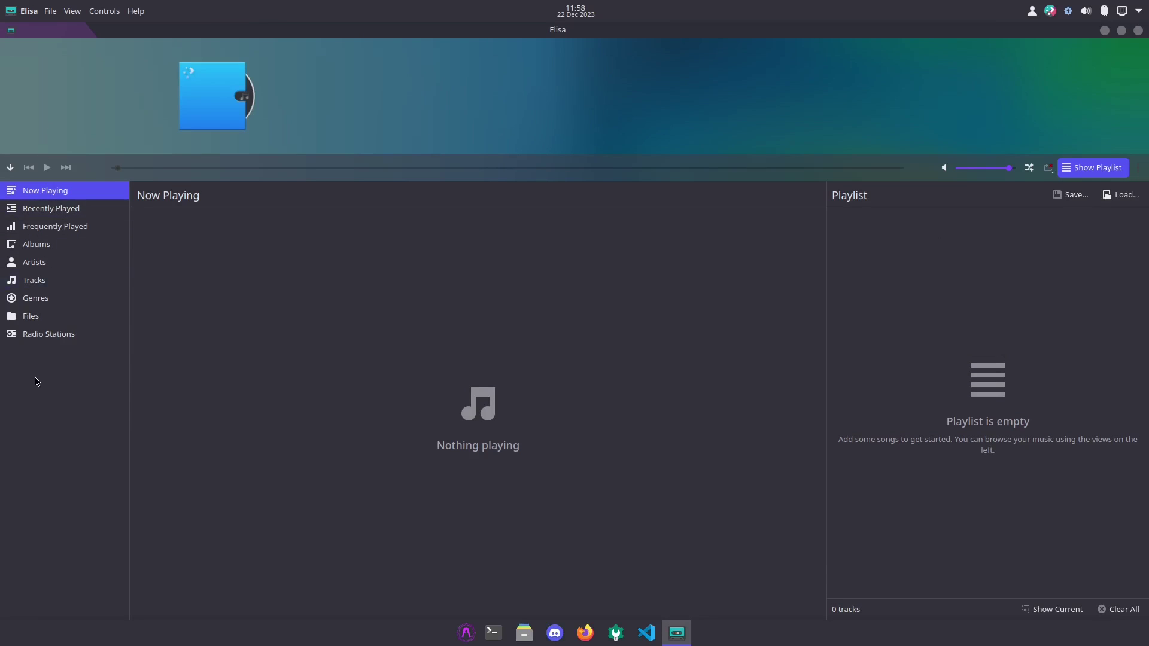
{"action": "left_click", "coordinate": [136, 11]}
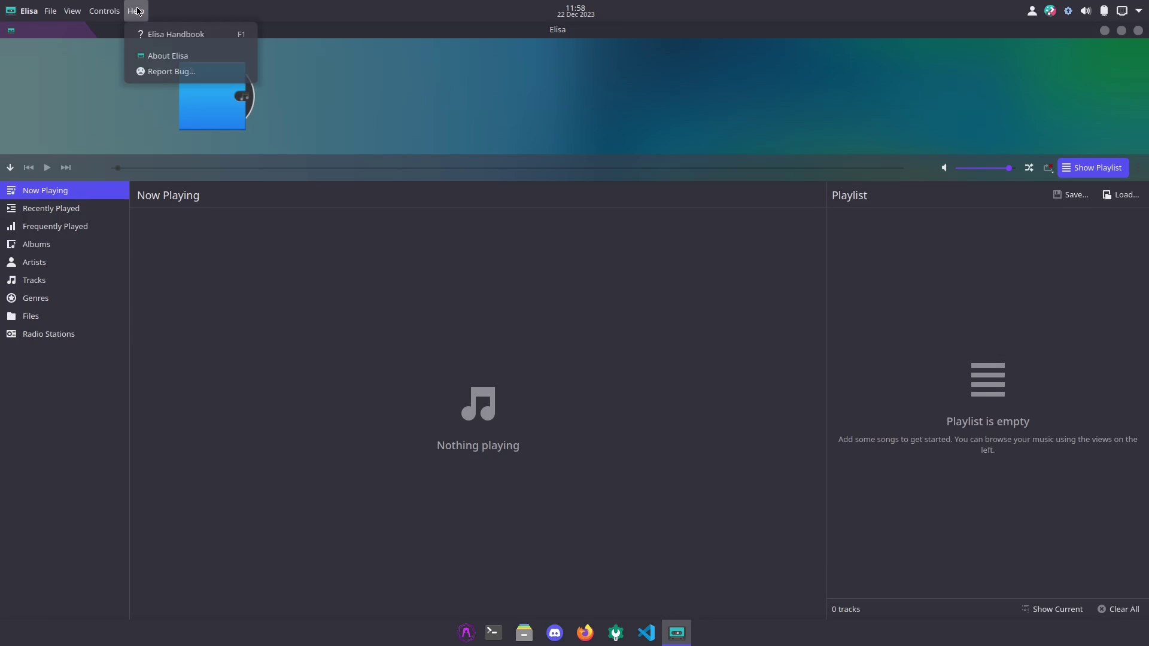
{"action": "left_click", "coordinate": [193, 61]}
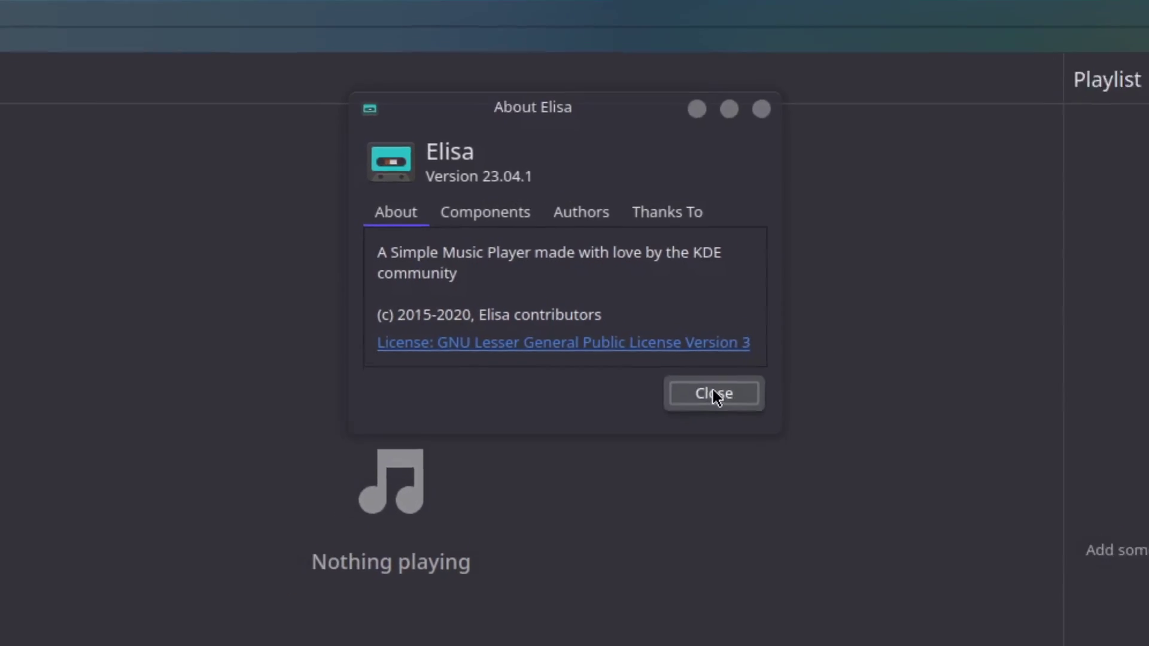
{"action": "left_click", "coordinate": [715, 396]}
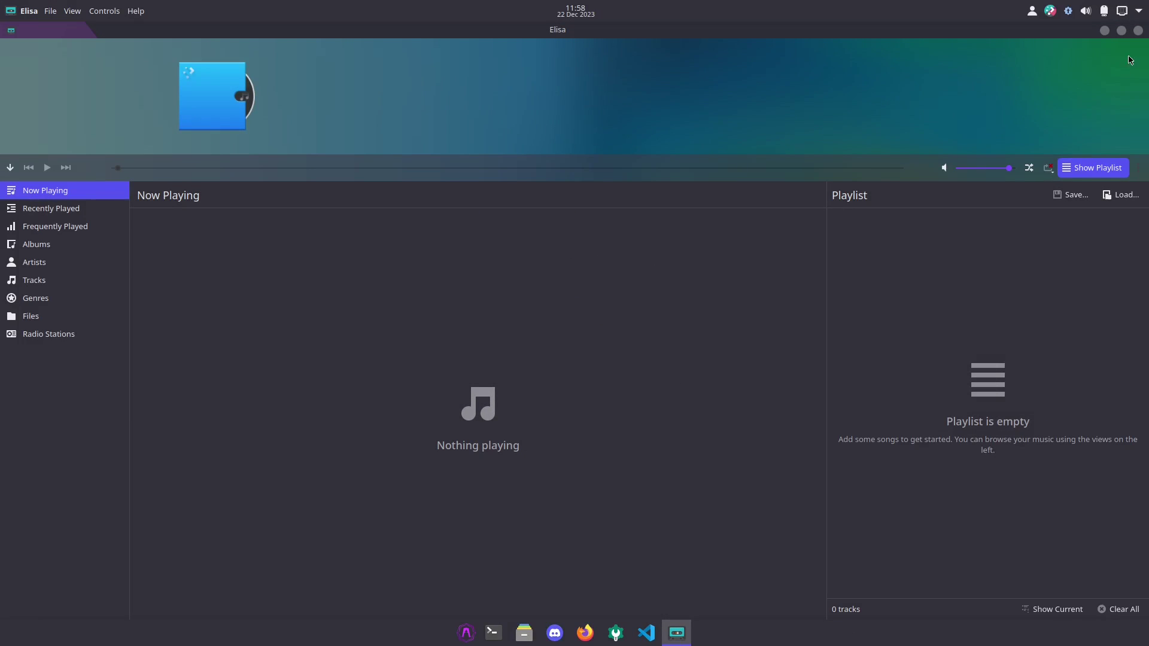
{"action": "left_click", "coordinate": [1138, 31]}
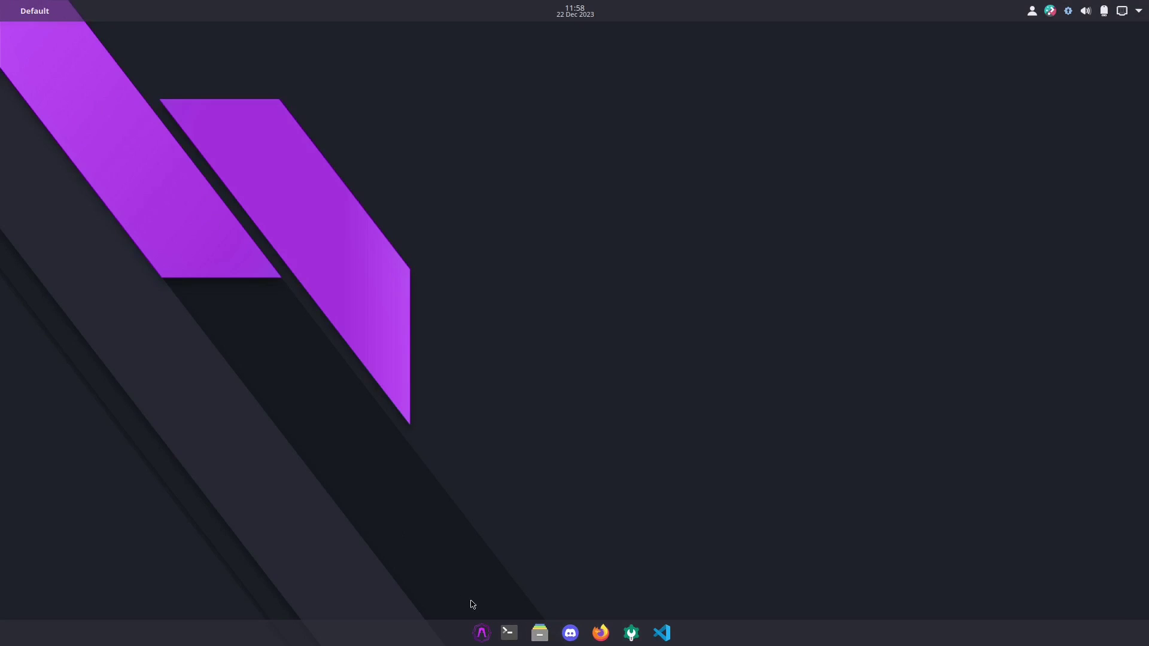
Launch Info Center from the launcher and open System Monitor, showing 2.0 of 11.7 GiB memory used
{"action": "left_click", "coordinate": [487, 628]}
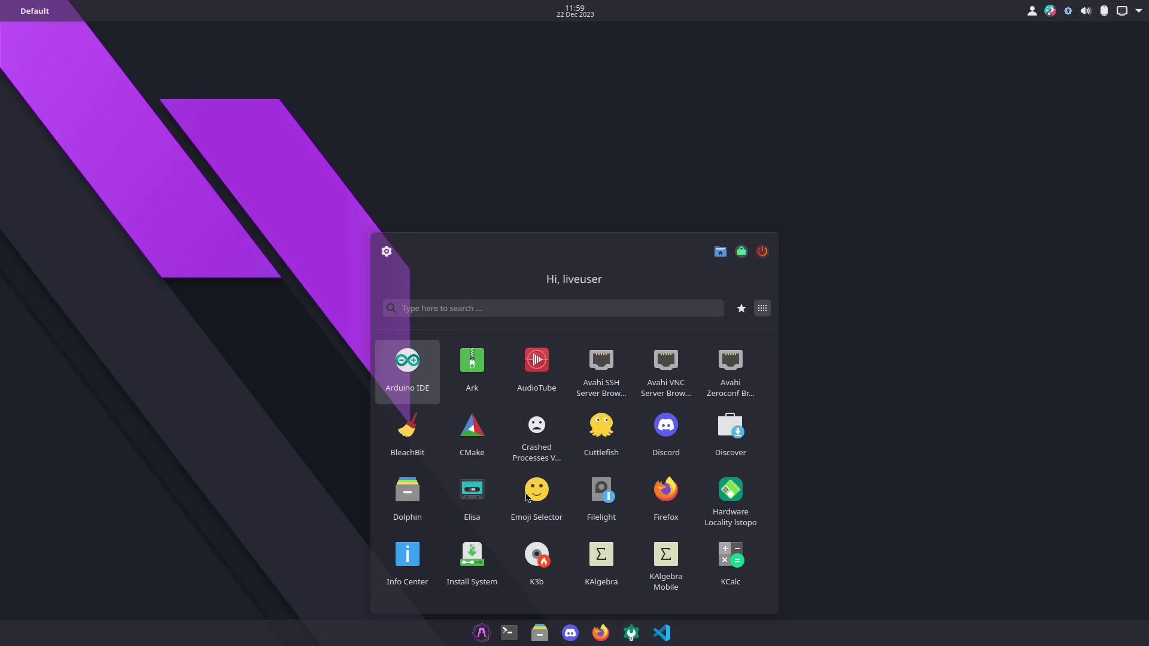
{"action": "scroll", "coordinate": [687, 483], "scroll_direction": "down", "scroll_amount": 1}
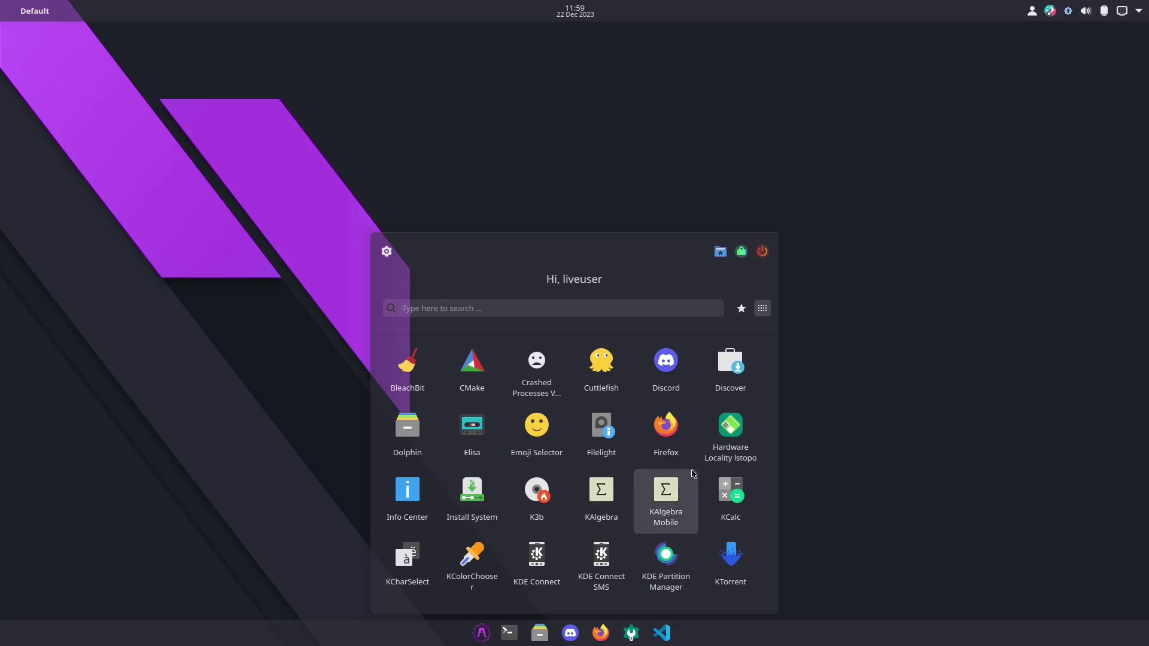
{"action": "left_click", "coordinate": [407, 492]}
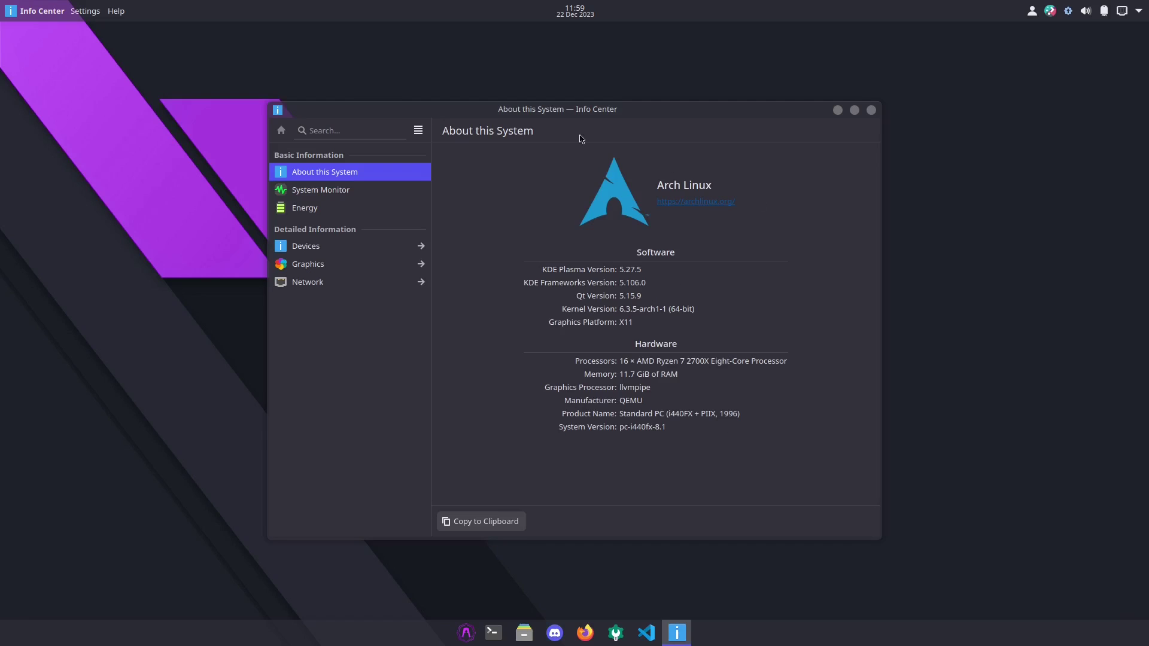
{"action": "left_click", "coordinate": [306, 192]}
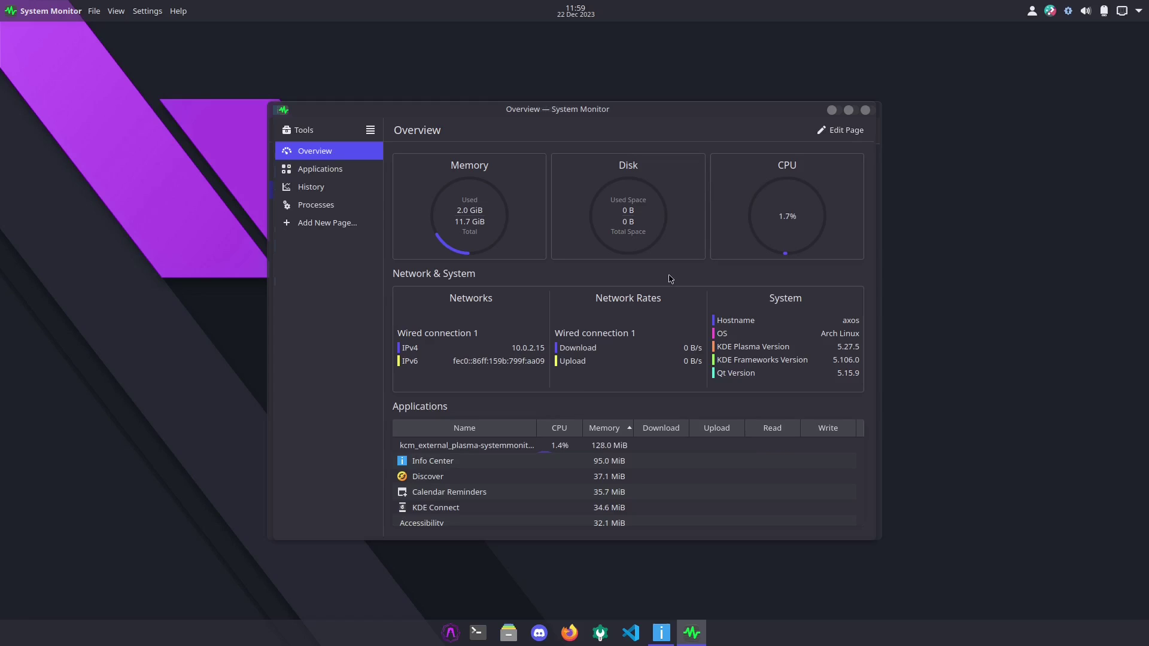
Close System Monitor and confirm Info Center version 5.27.5 in its About box
{"action": "left_click", "coordinate": [867, 114]}
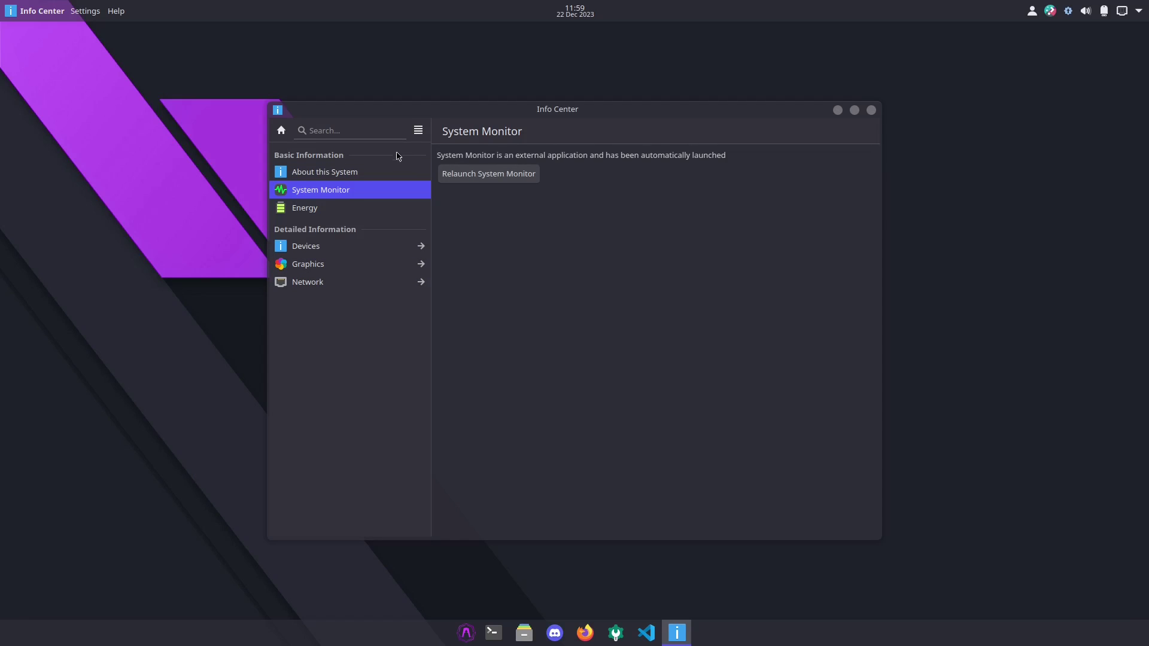
{"action": "left_click", "coordinate": [419, 132]}
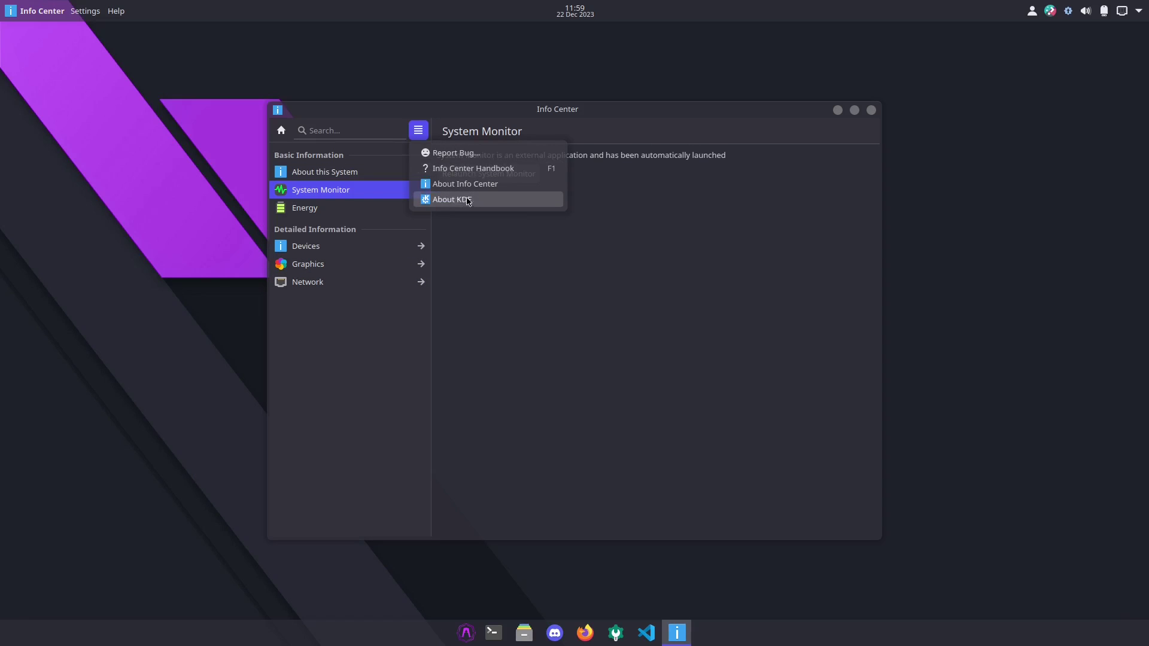
{"action": "left_click", "coordinate": [479, 185]}
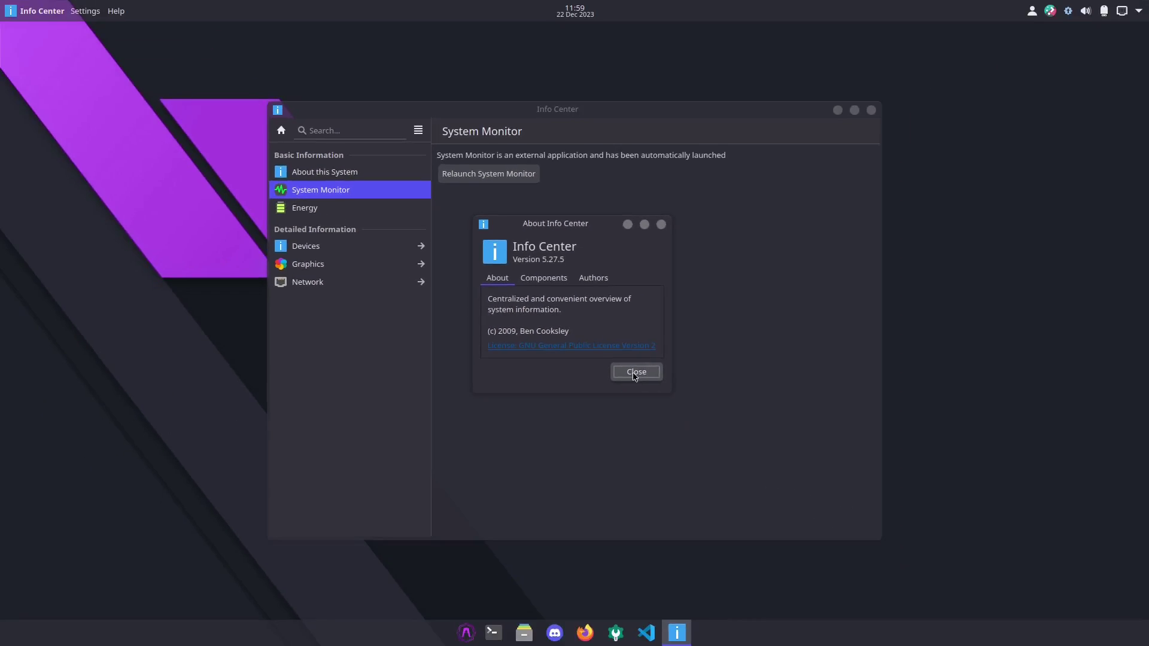
{"action": "left_click", "coordinate": [702, 425]}
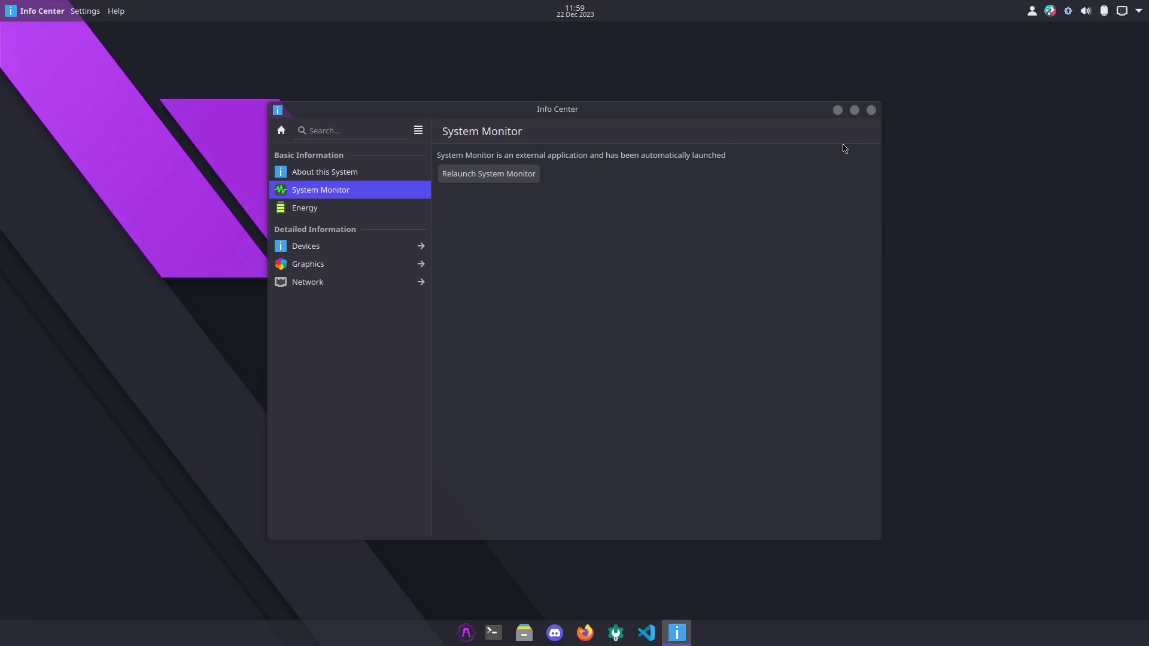
Close Info Center and start LibreOffice from the launcher's app grid, opening its Start Center
{"action": "left_click", "coordinate": [870, 111]}
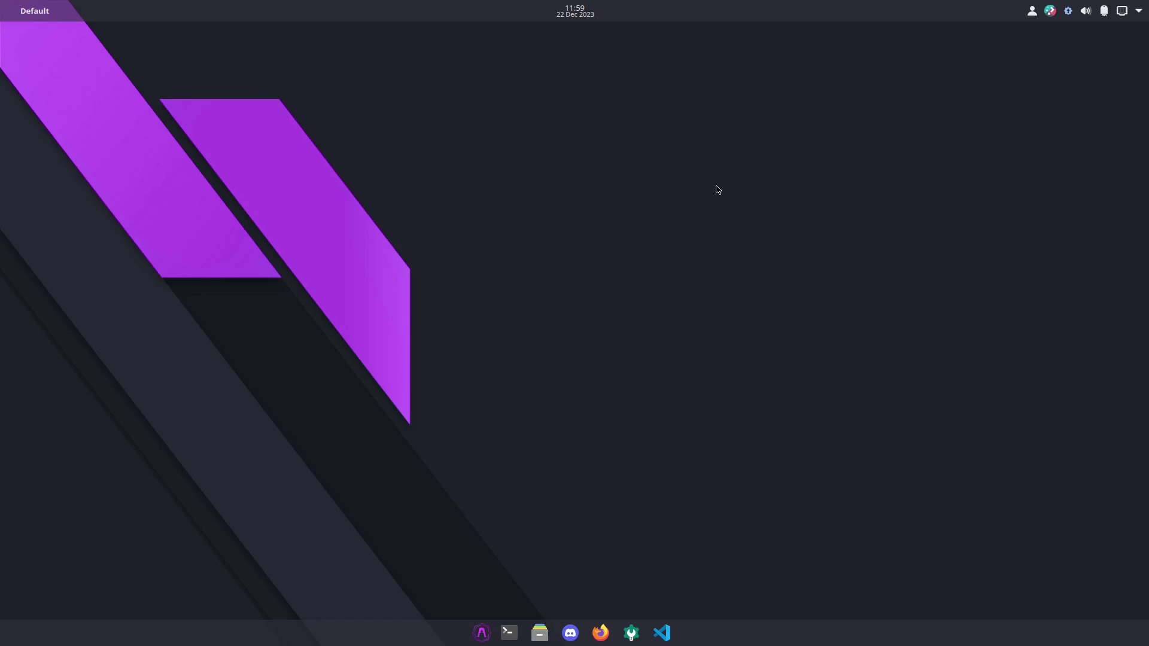
{"action": "left_click", "coordinate": [481, 632]}
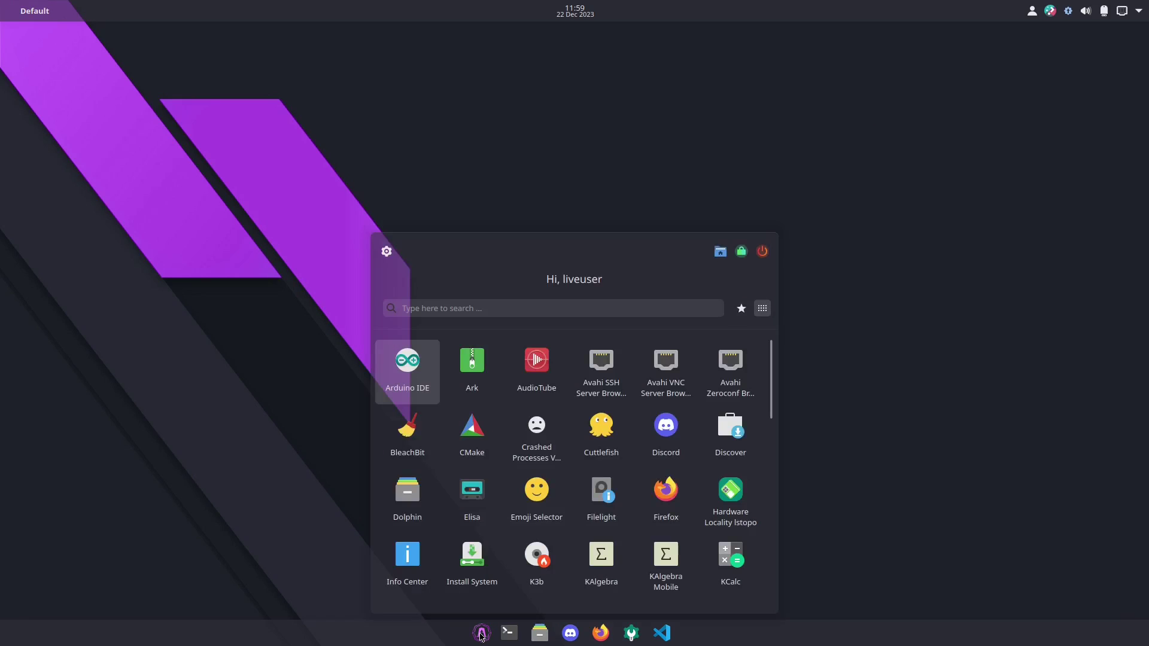
{"action": "scroll", "coordinate": [709, 436], "scroll_direction": "down", "scroll_amount": 3}
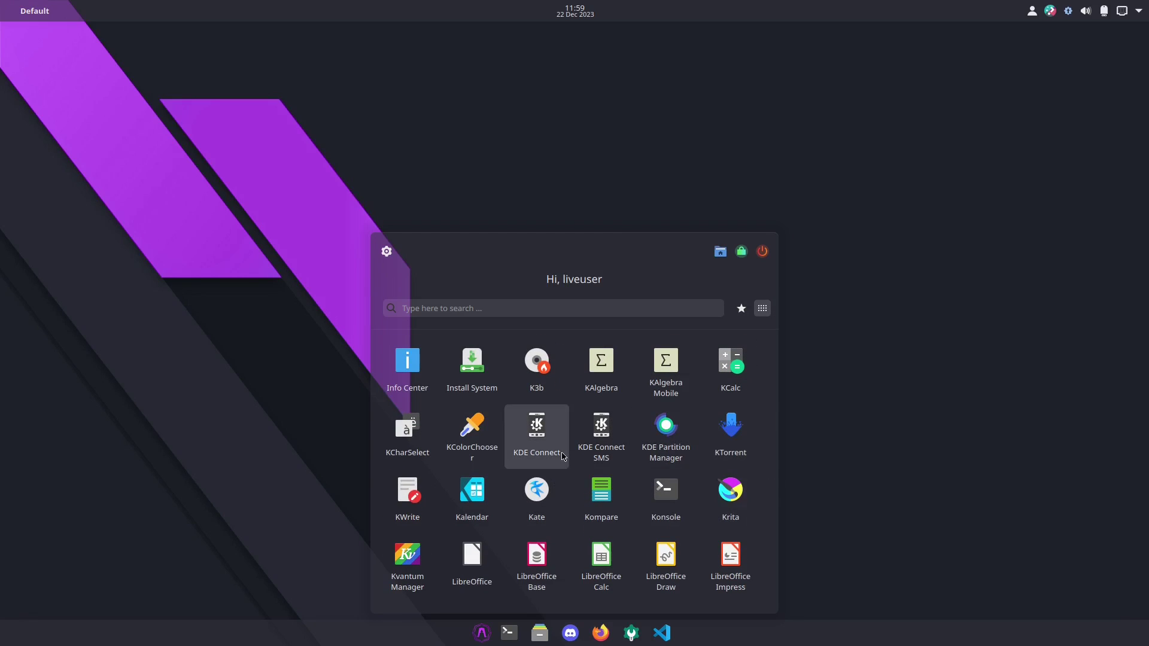
{"action": "scroll", "coordinate": [564, 459], "scroll_direction": "down", "scroll_amount": 1}
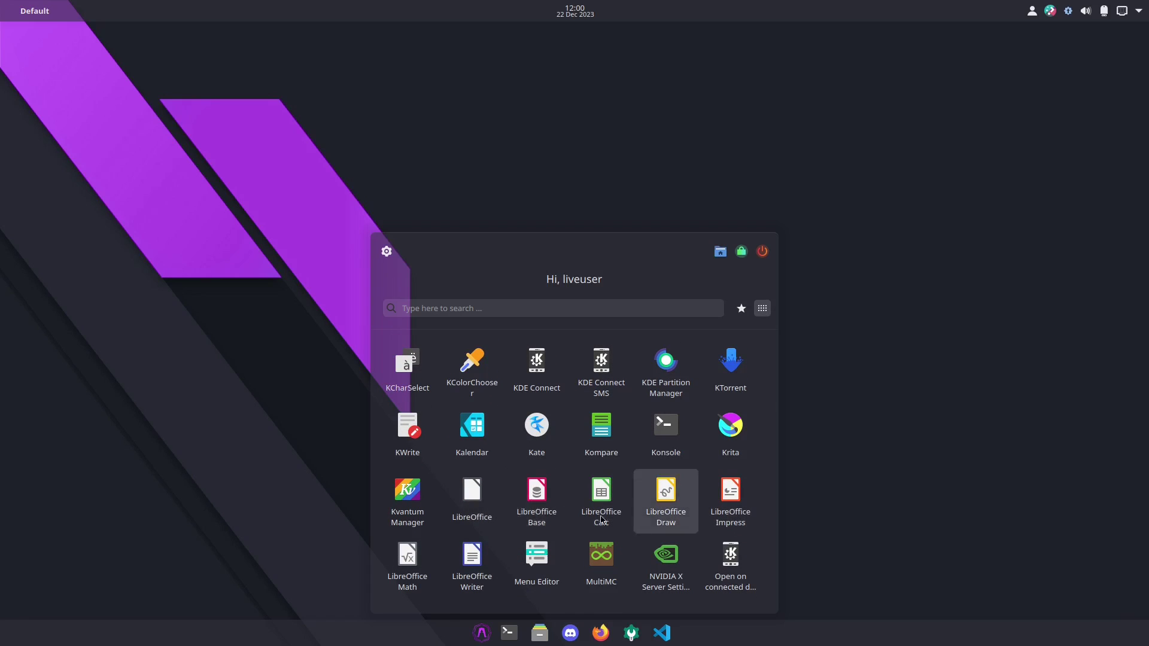
{"action": "left_click", "coordinate": [462, 492]}
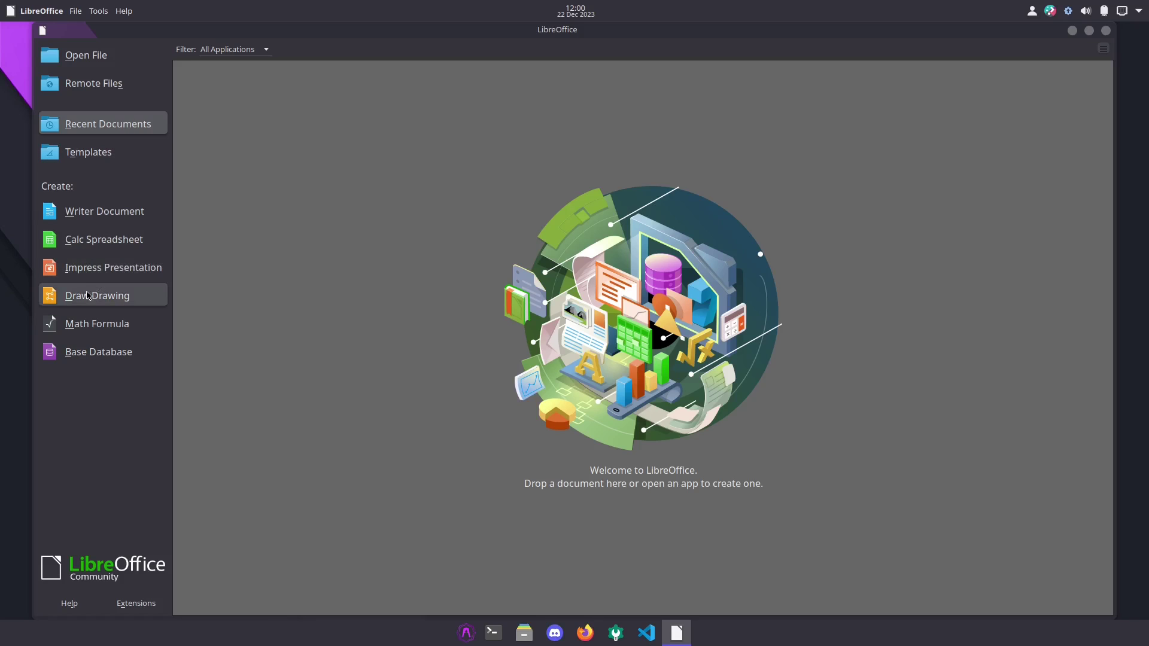
{"action": "left_click", "coordinate": [124, 11]}
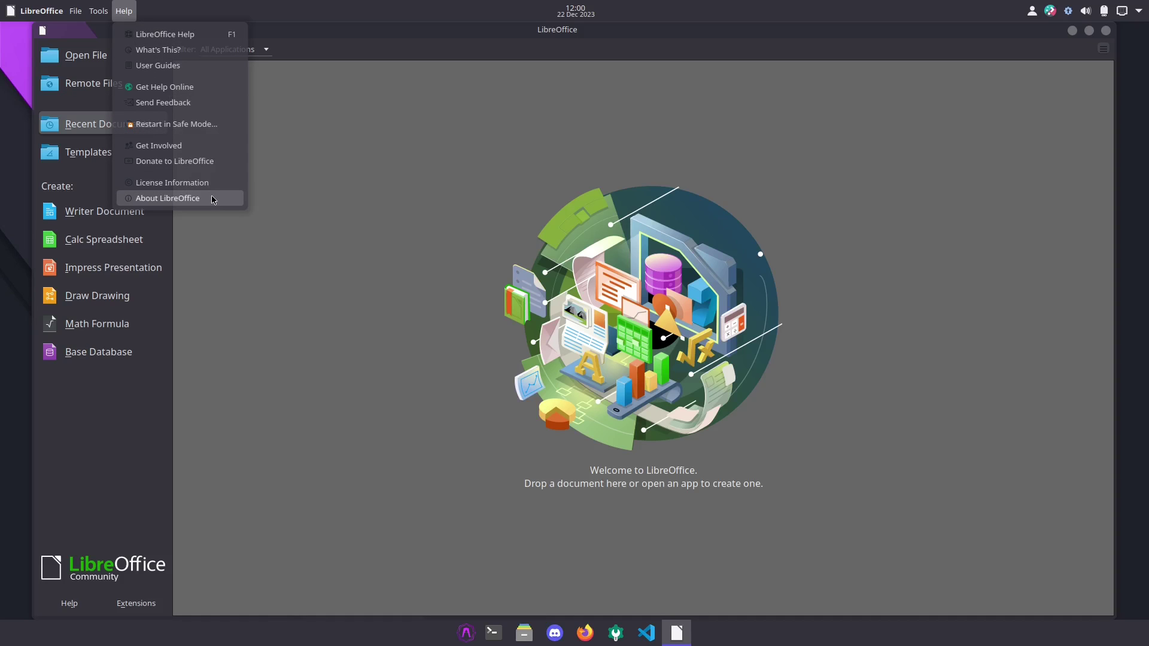
{"action": "left_click", "coordinate": [213, 199]}
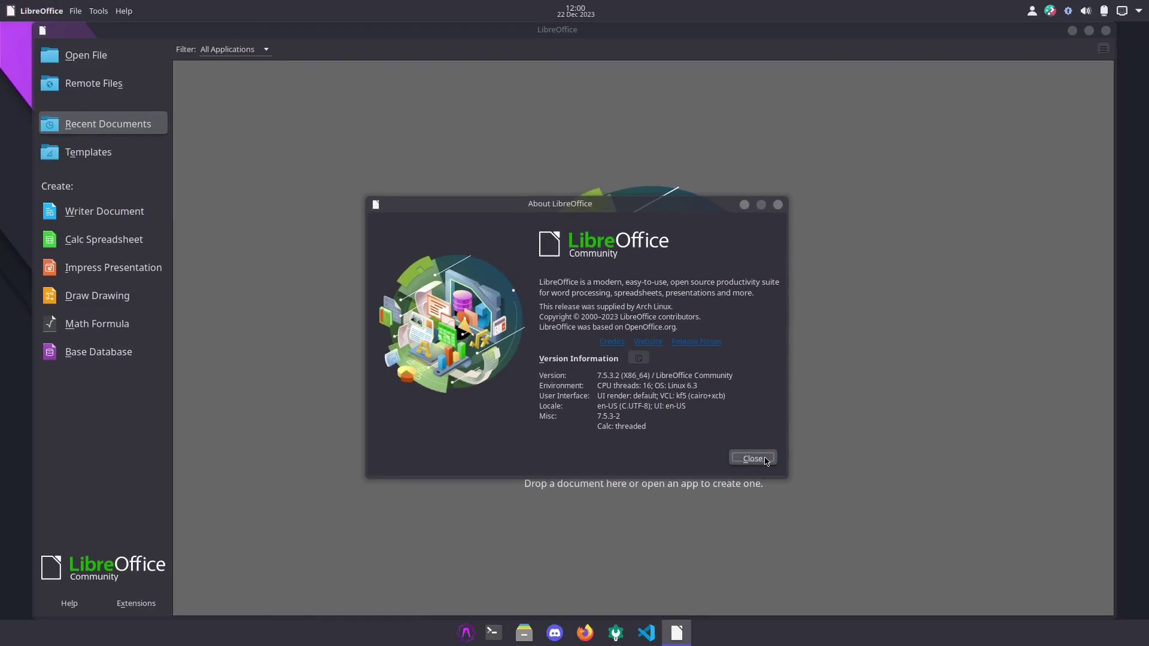
{"action": "left_click", "coordinate": [753, 458]}
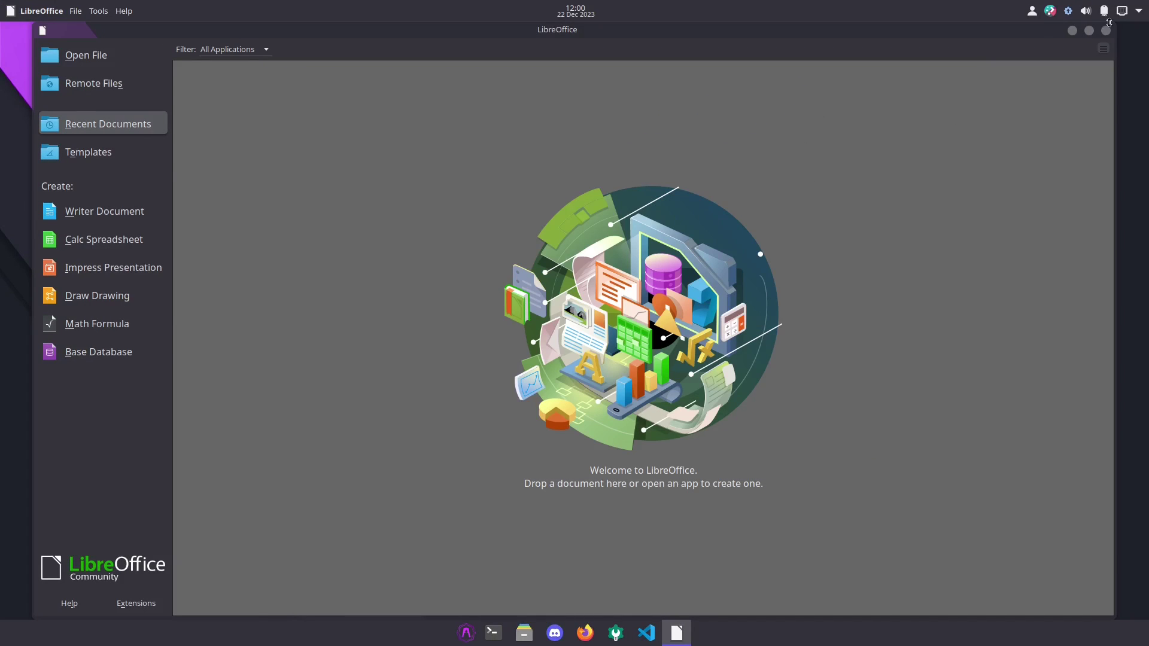
Create a blank Calc spreadsheet, turn off 'Show tips on startup', and close Calc
{"action": "left_click", "coordinate": [75, 241]}
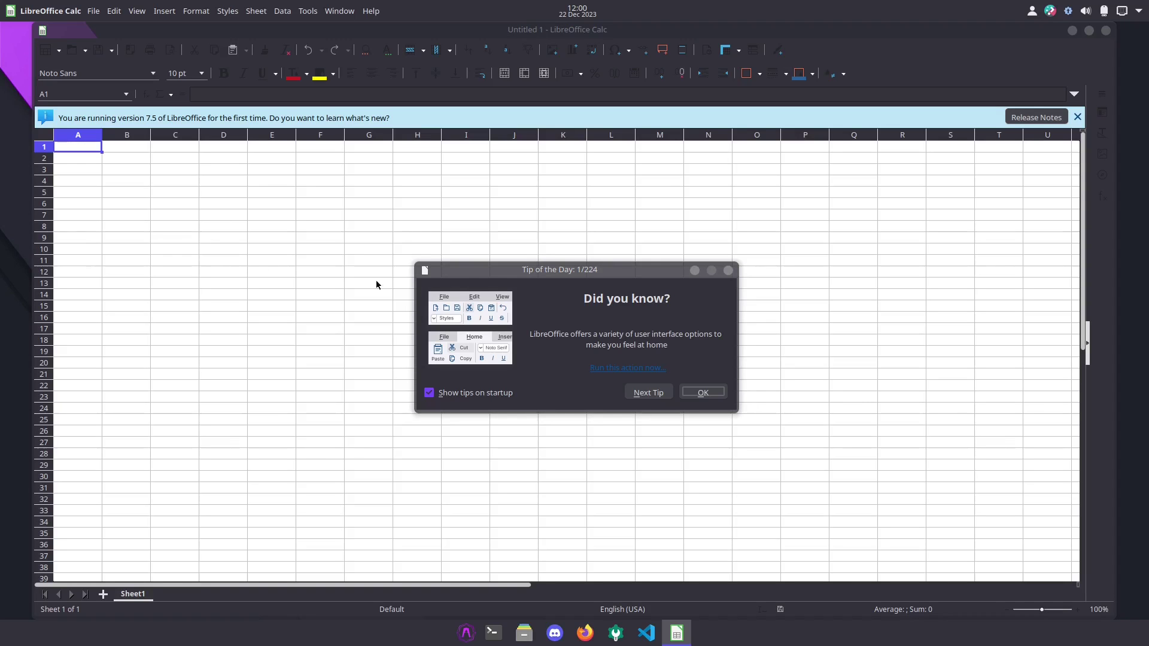
{"action": "left_click", "coordinate": [472, 396]}
{"action": "left_click", "coordinate": [694, 395]}
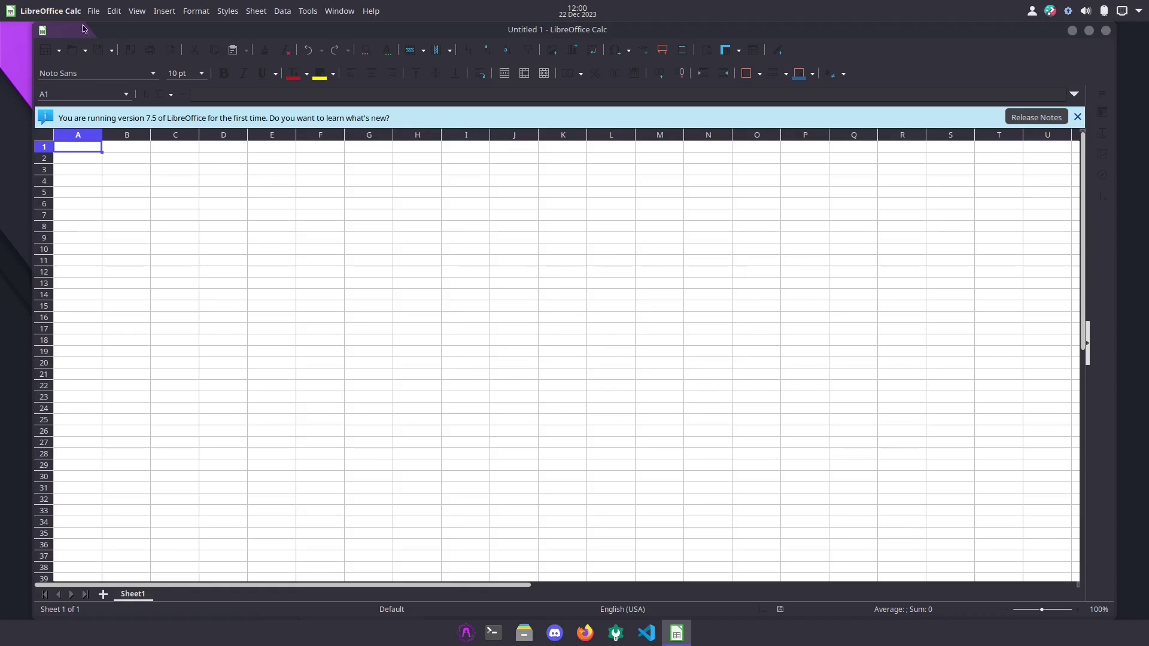
{"action": "left_click", "coordinate": [1104, 33]}
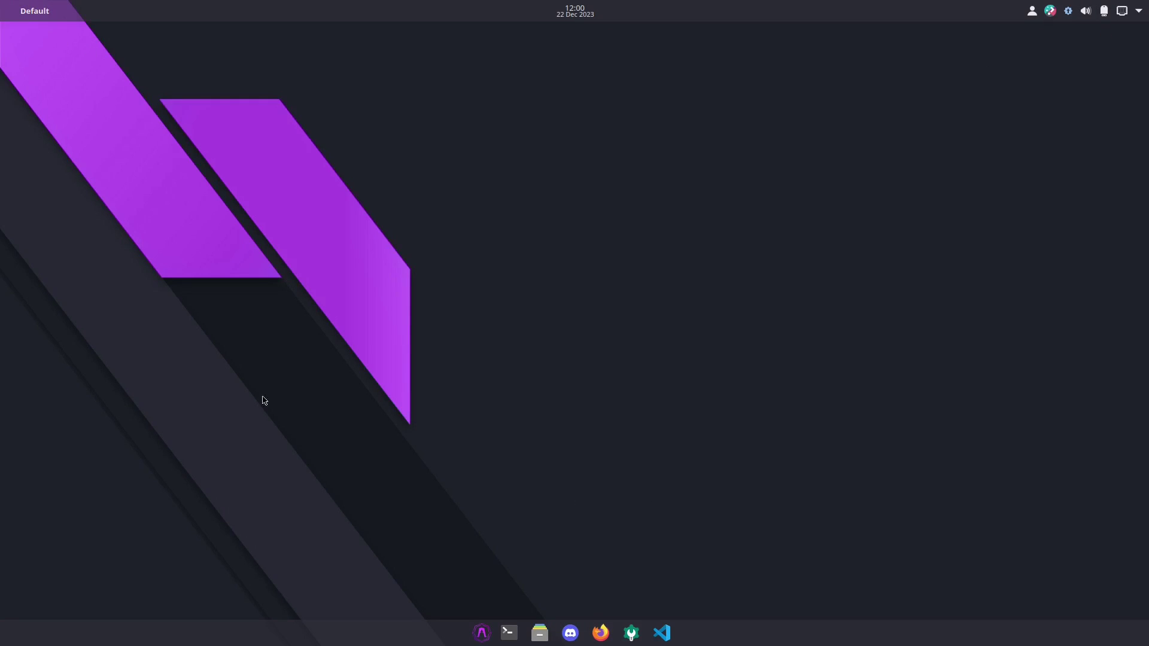
Reopen the application launcher and scroll its app grid down and back to Arduino IDE
{"action": "left_click", "coordinate": [485, 635]}
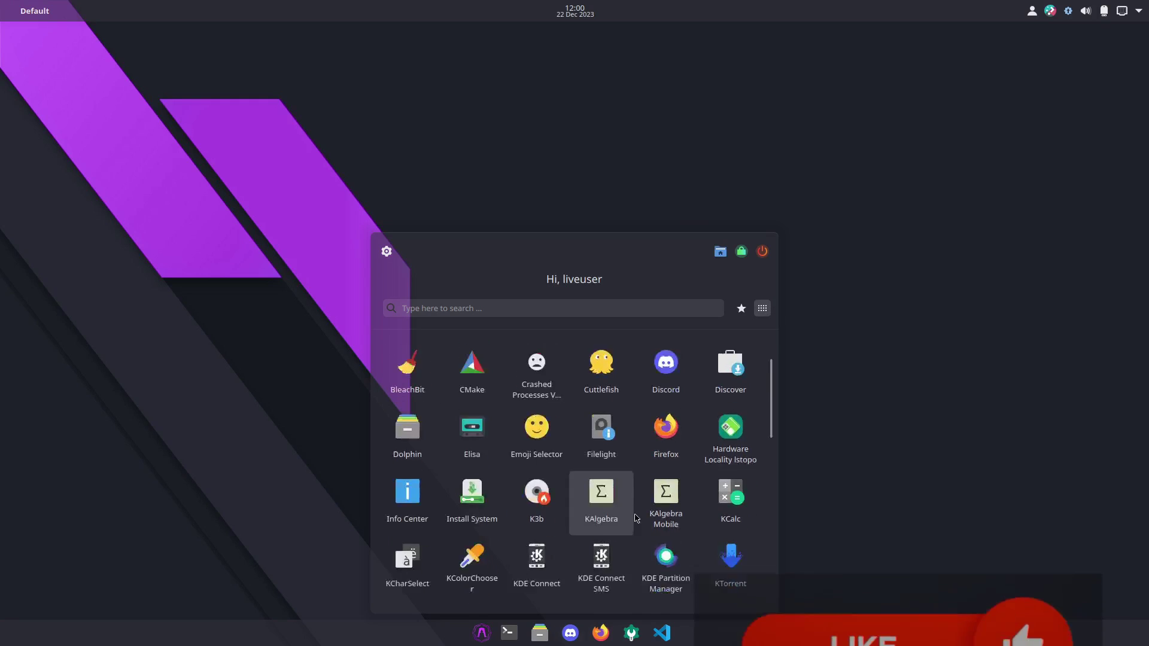
{"action": "scroll", "coordinate": [635, 518], "scroll_direction": "down", "scroll_amount": 10}
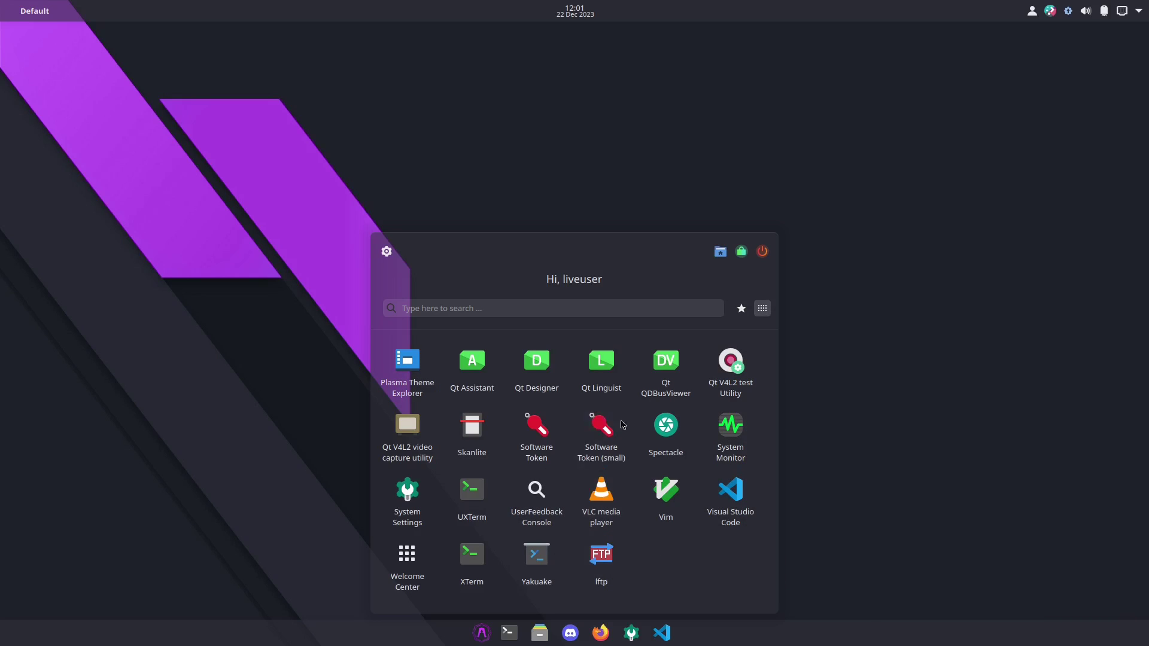
{"action": "scroll", "coordinate": [622, 425], "scroll_direction": "up", "scroll_amount": 15}
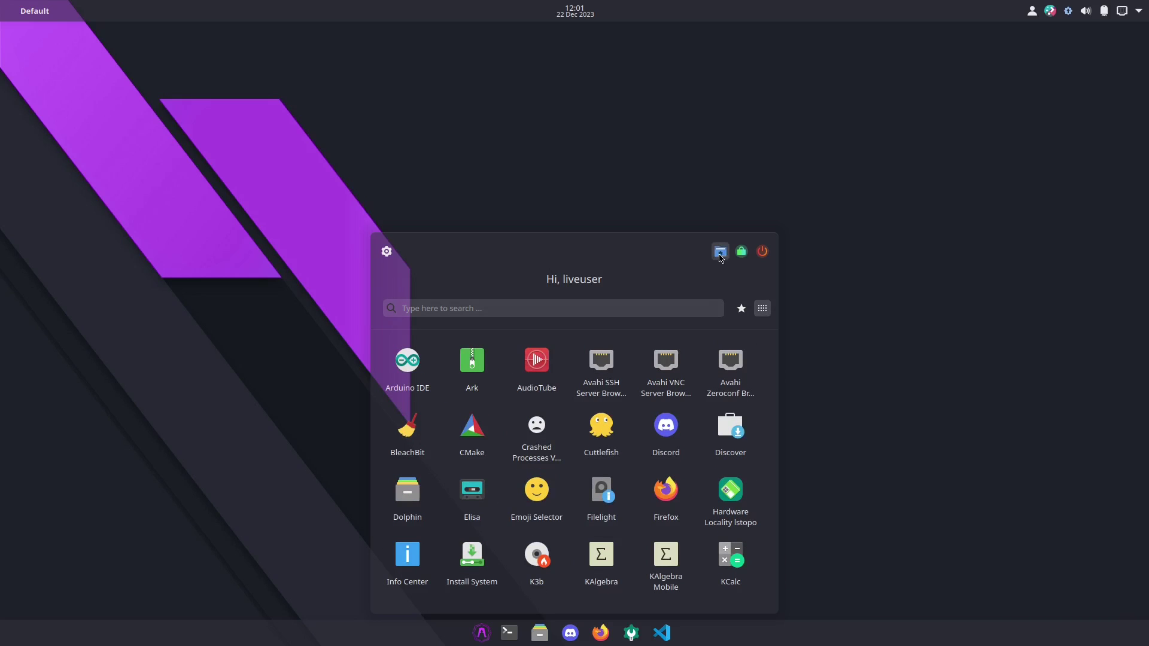